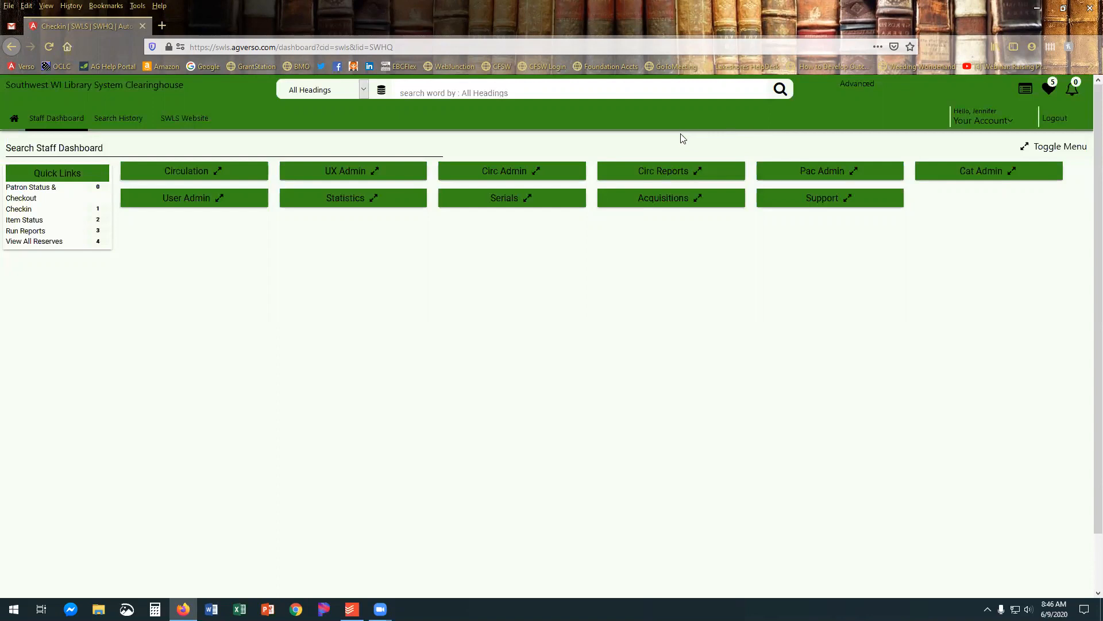
# Open the Report Writer from the circulation reports and start a new report of type Items.
pyautogui.click(662, 173)
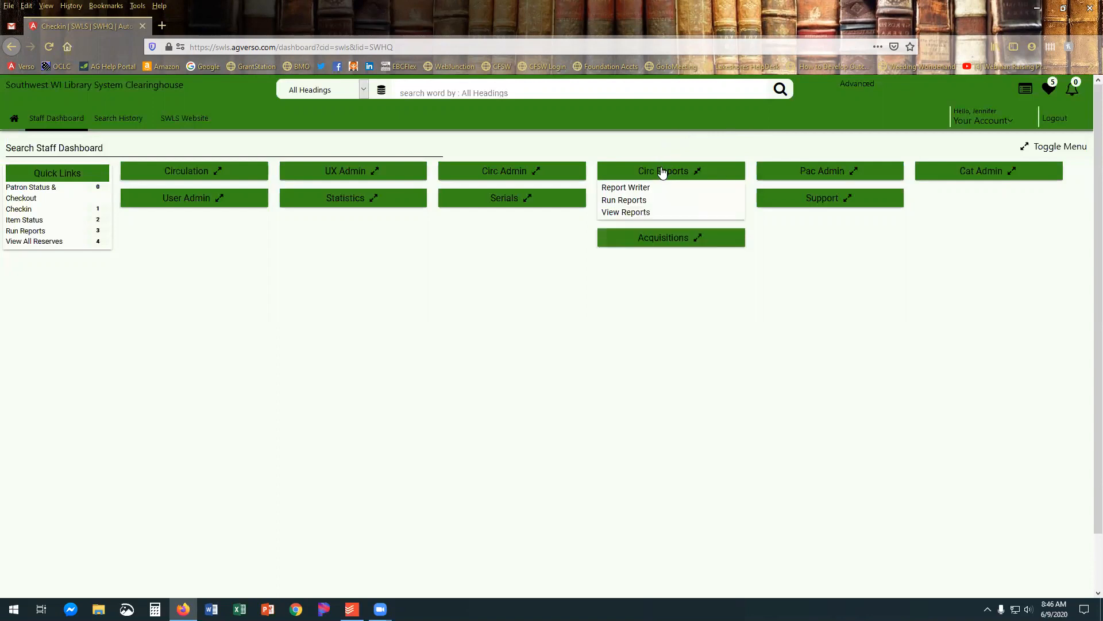
pyautogui.click(631, 188)
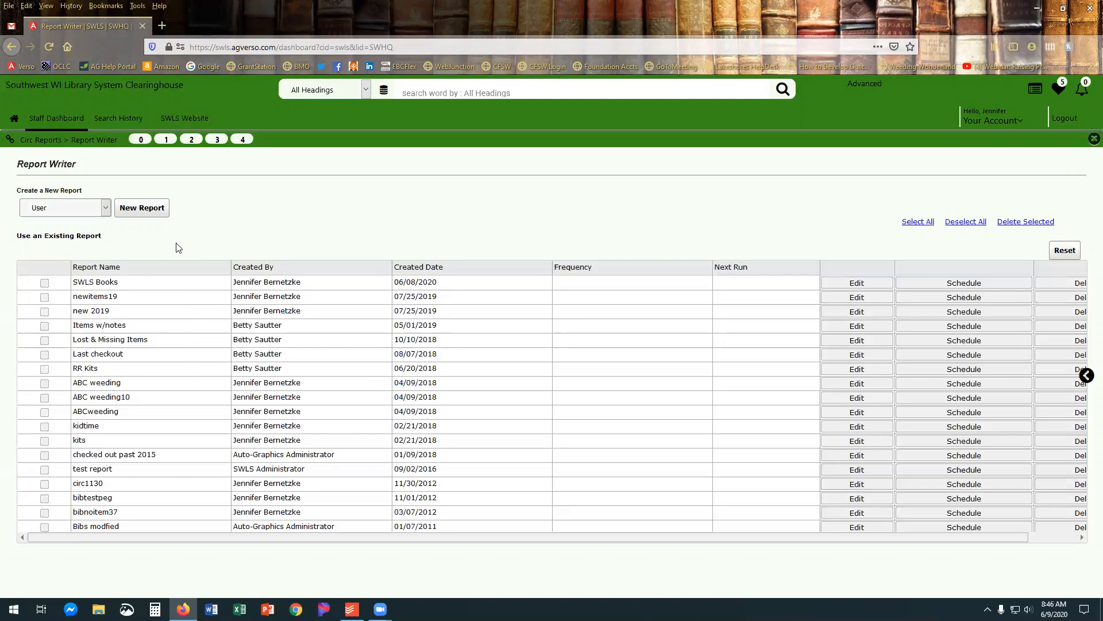
pyautogui.click(105, 208)
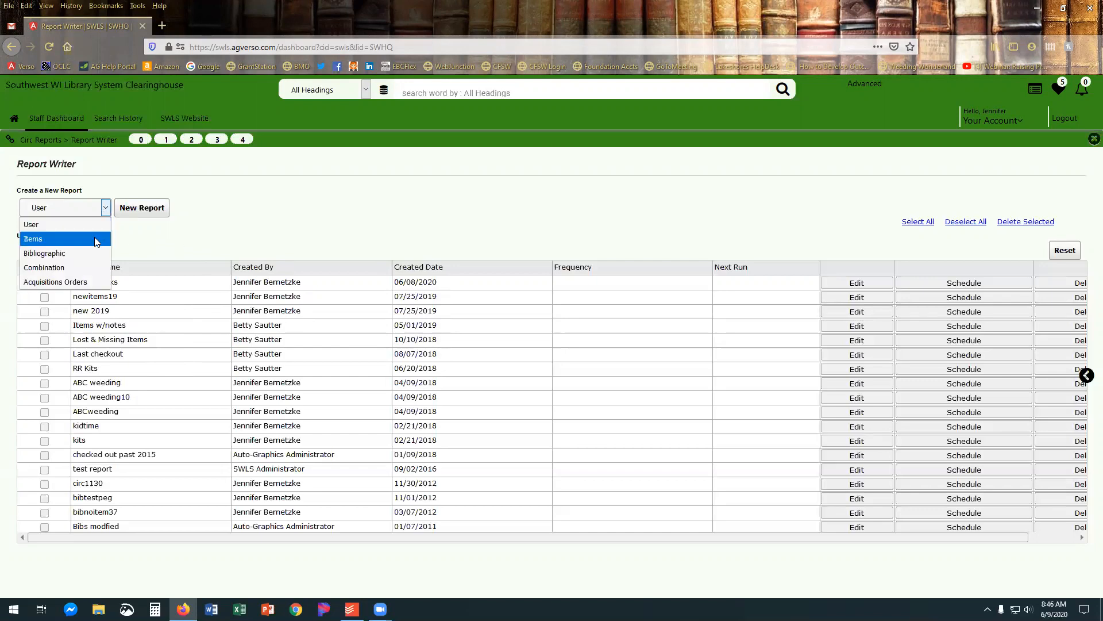
pyautogui.click(99, 239)
pyautogui.click(121, 211)
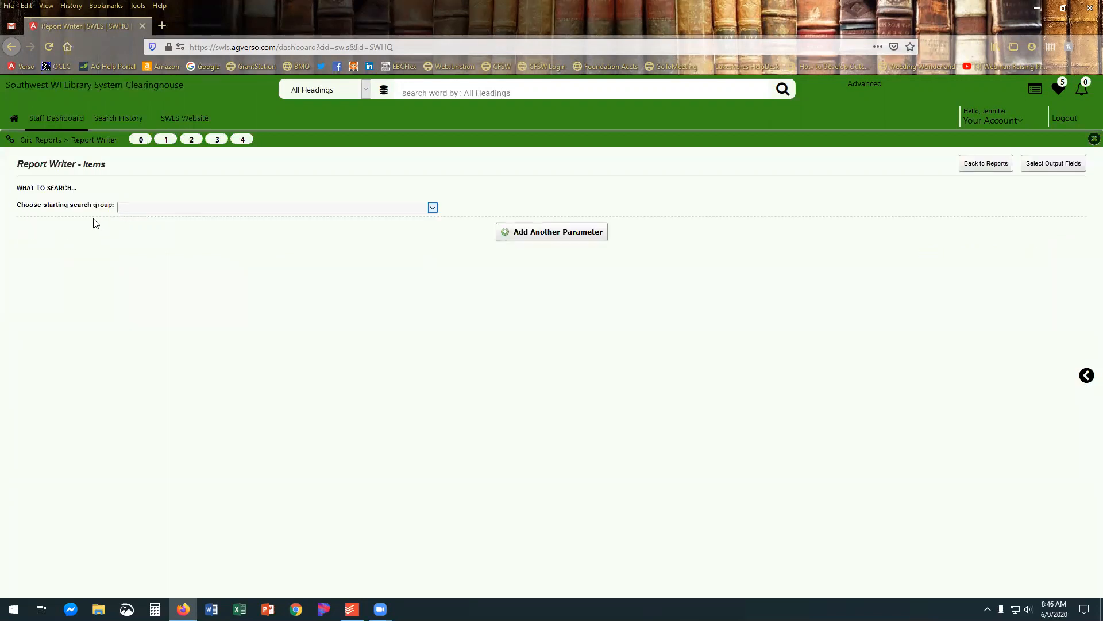
# Set the report's starting search group to Items and the field to search to Permanent Branch Loc Coll.
pyautogui.click(150, 209)
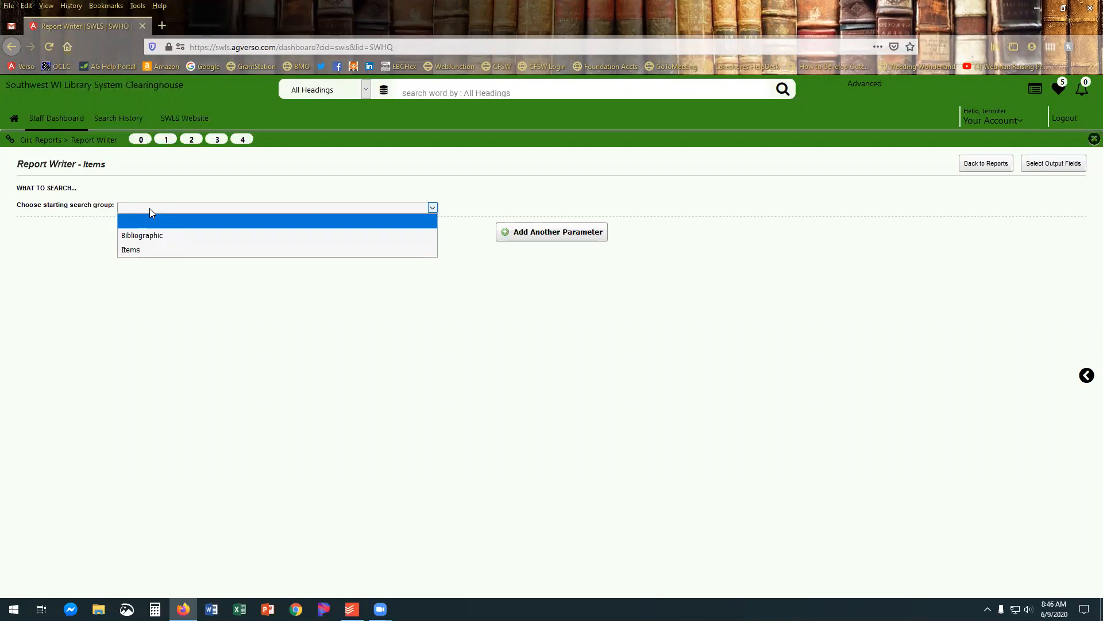
pyautogui.click(155, 250)
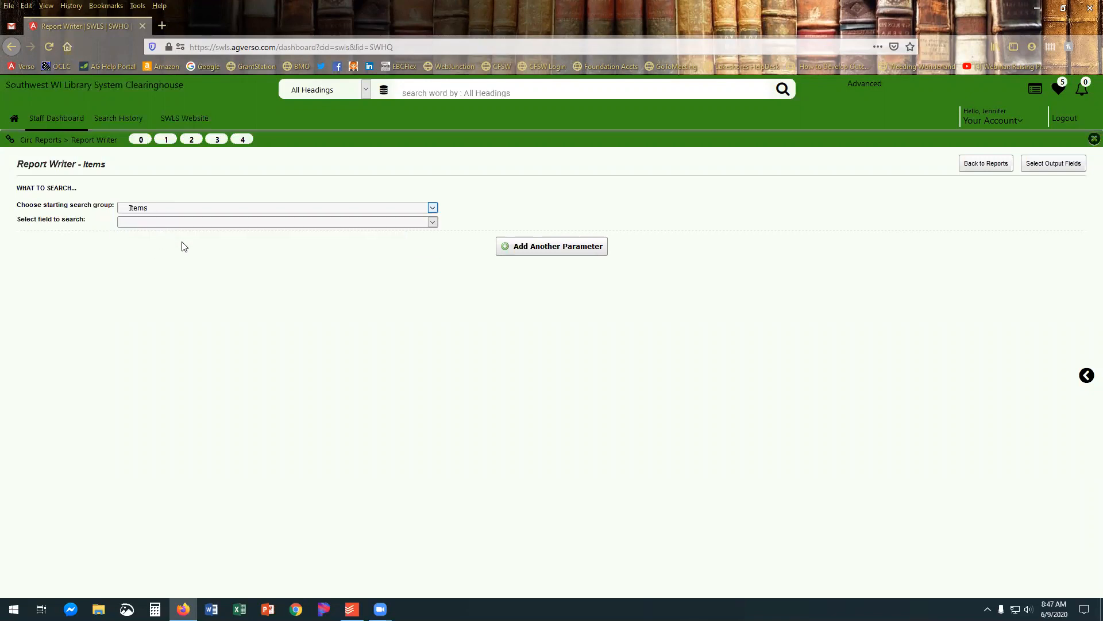
pyautogui.click(190, 224)
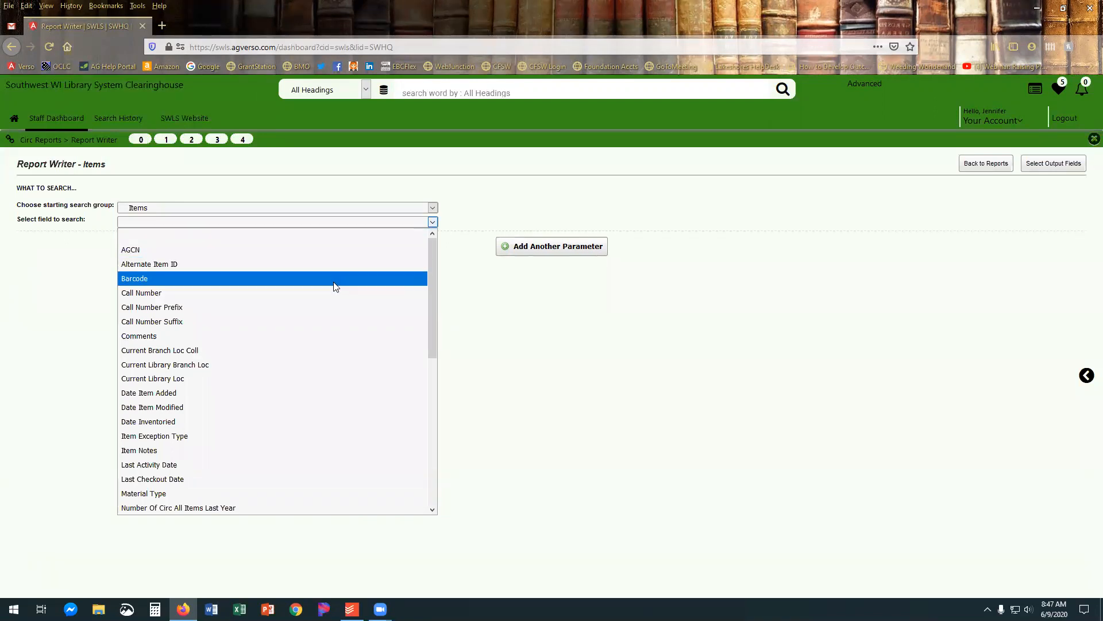
pyautogui.scroll(-1, 344, 305)
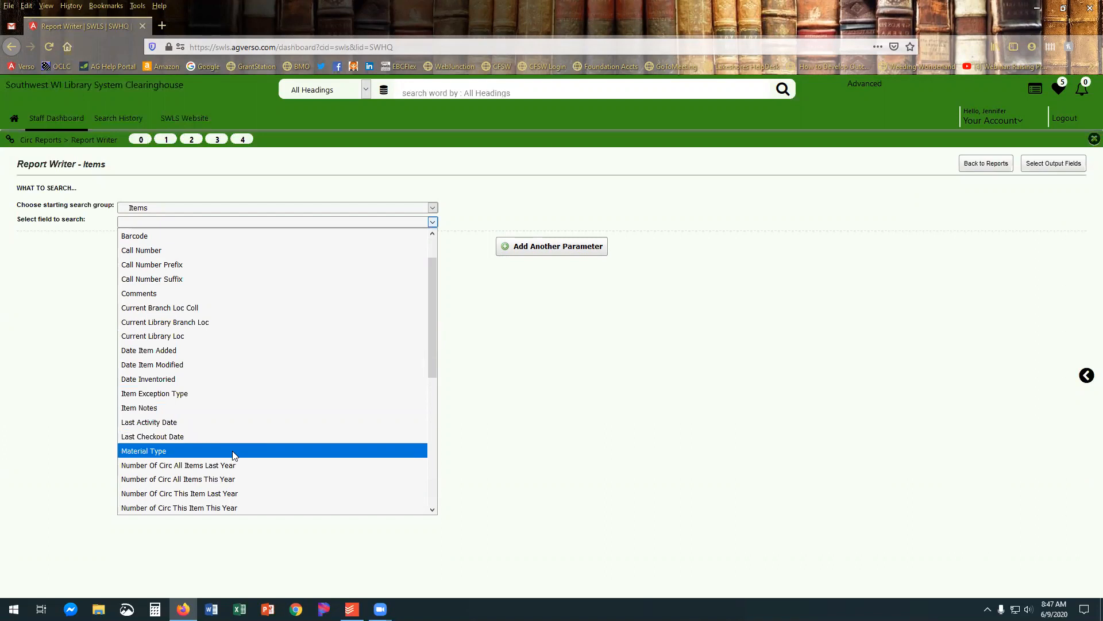
pyautogui.scroll(-5, 232, 451)
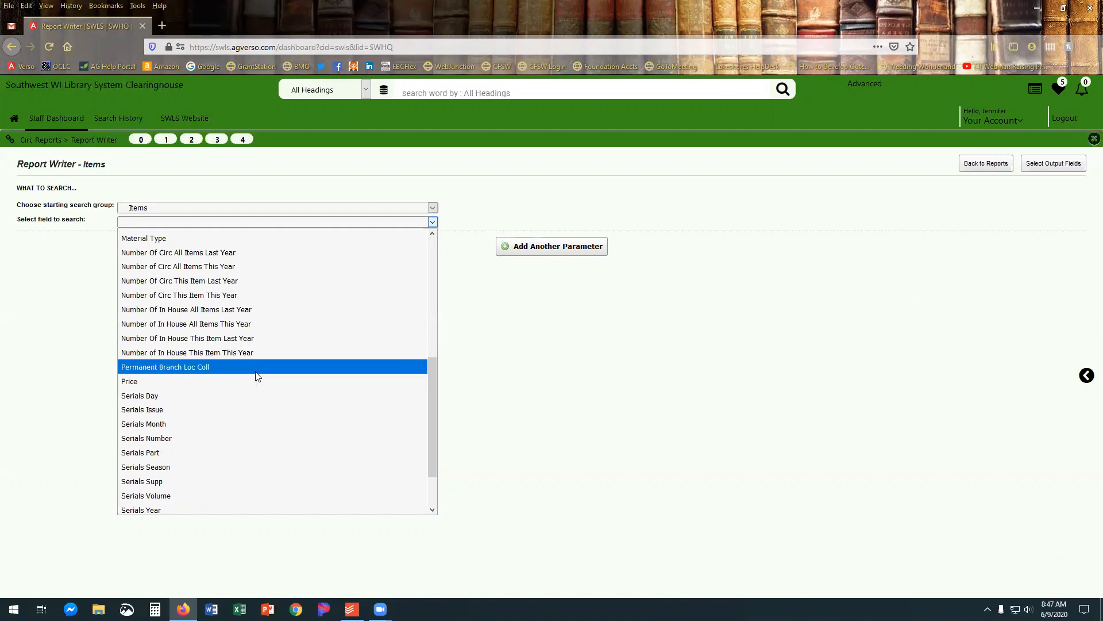
pyautogui.scroll(-1, 270, 458)
pyautogui.scroll(-1, 270, 458)
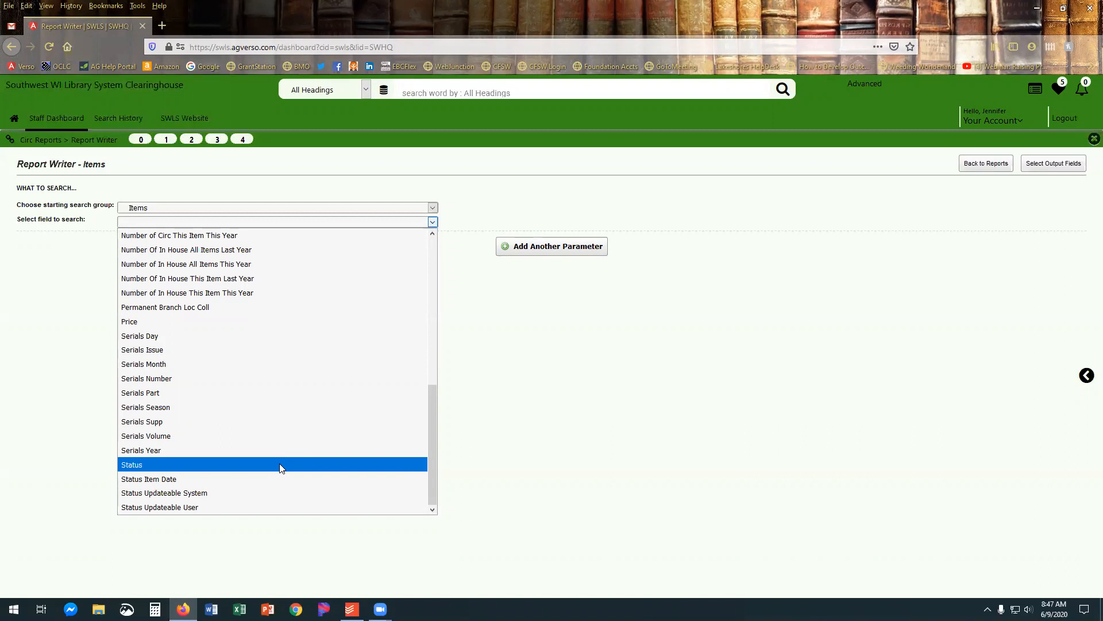
pyautogui.click(263, 313)
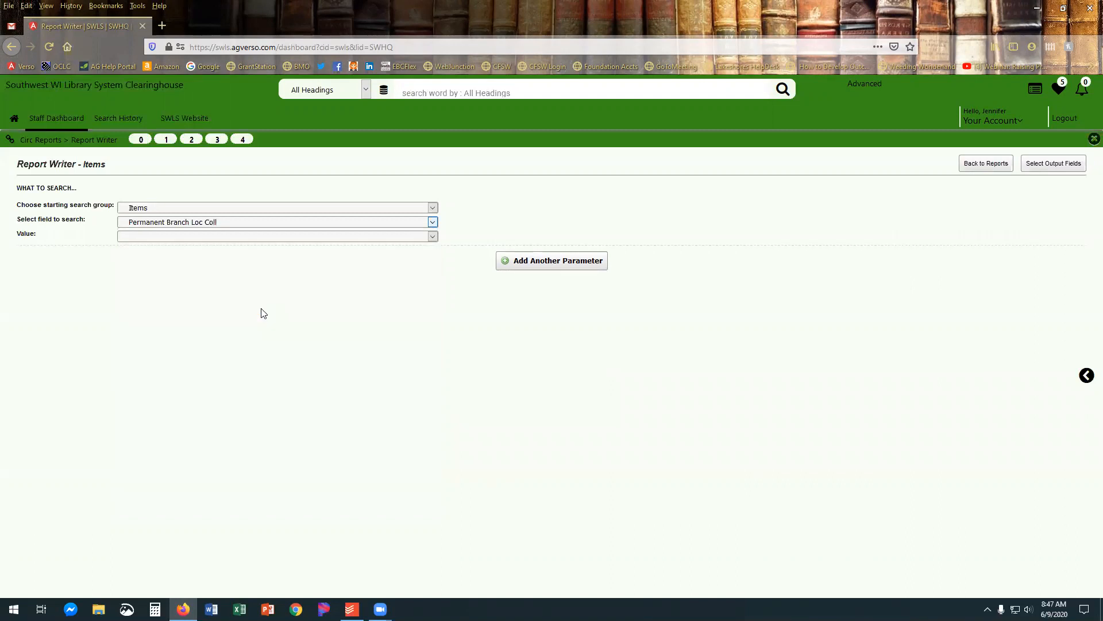
# Set the Permanent Branch Loc Coll condition to Equal with only Headquarters - Professional - Reference selected.
pyautogui.click(239, 237)
pyautogui.click(231, 262)
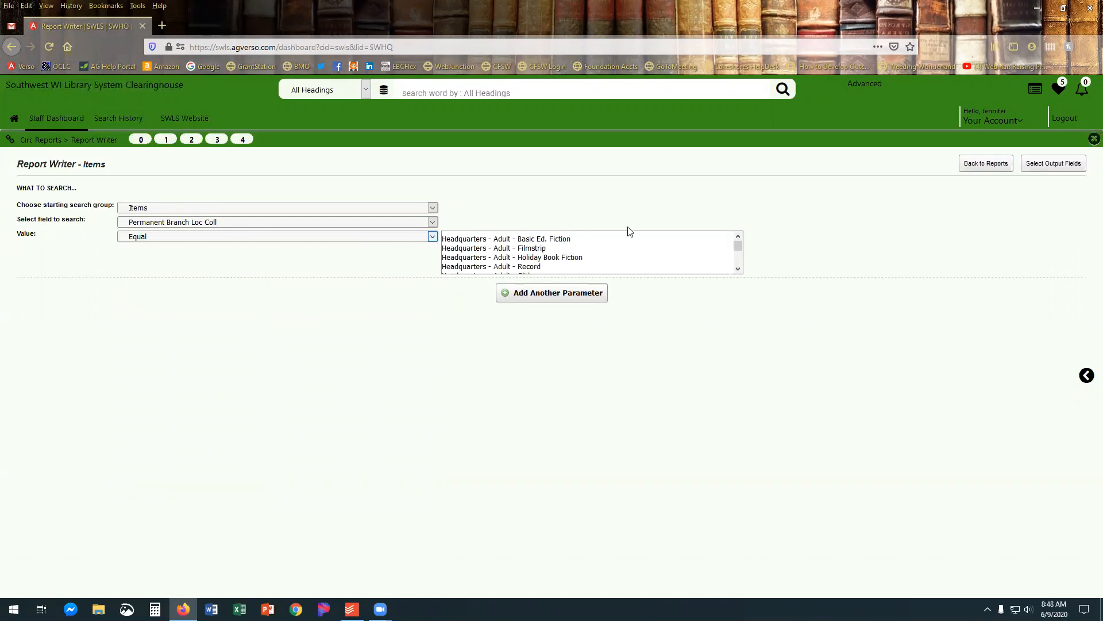
pyautogui.scroll(-4, 741, 269)
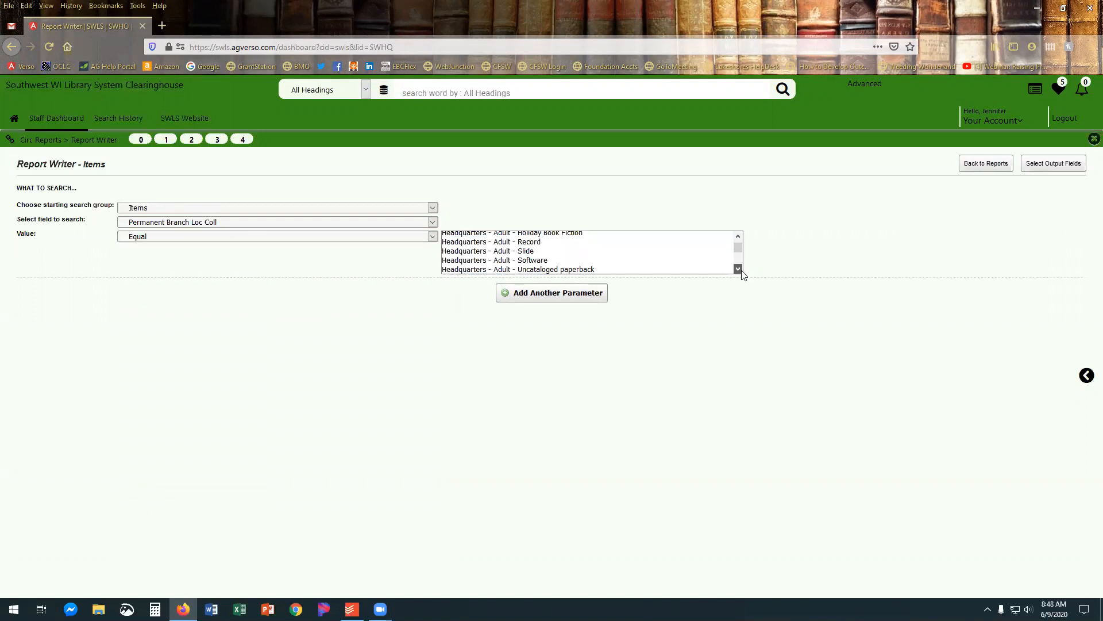
pyautogui.scroll(-5, 742, 271)
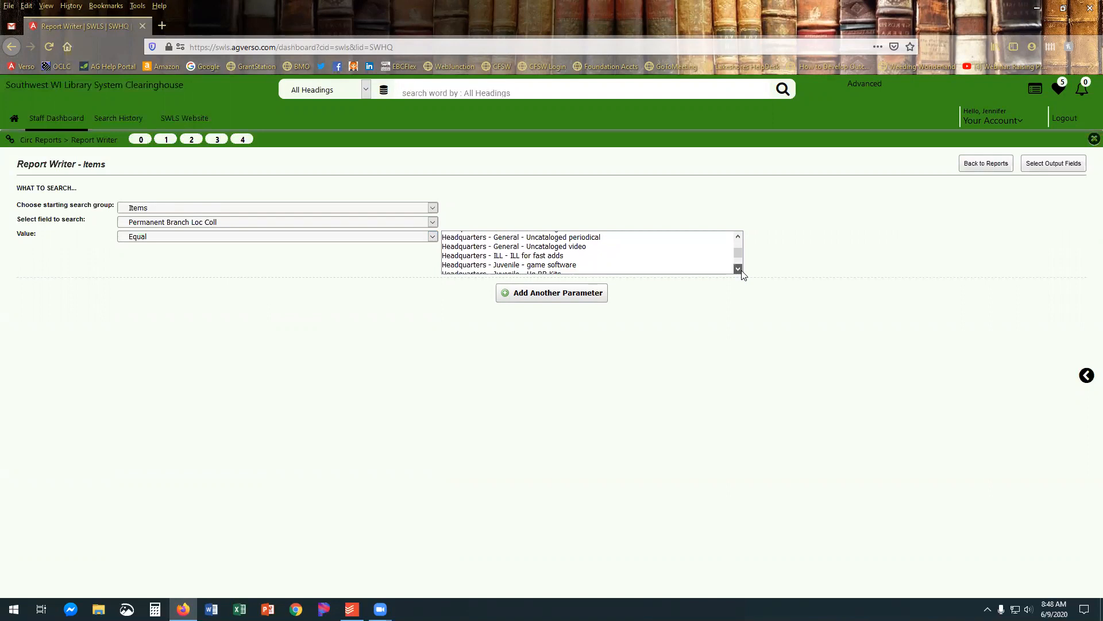
pyautogui.scroll(-1, 742, 275)
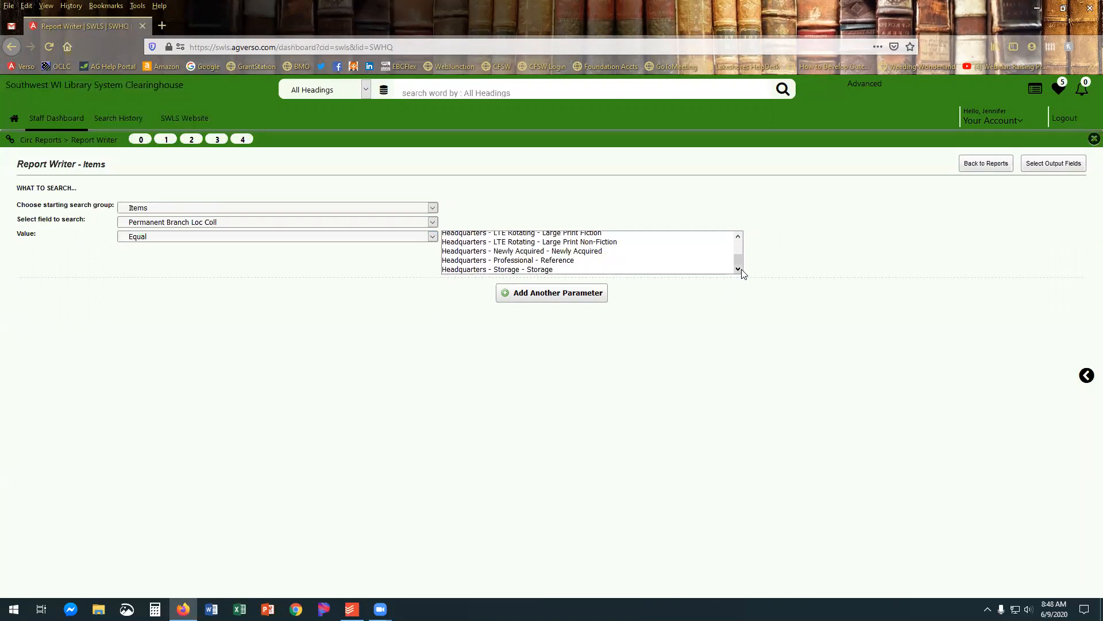
pyautogui.click(561, 262)
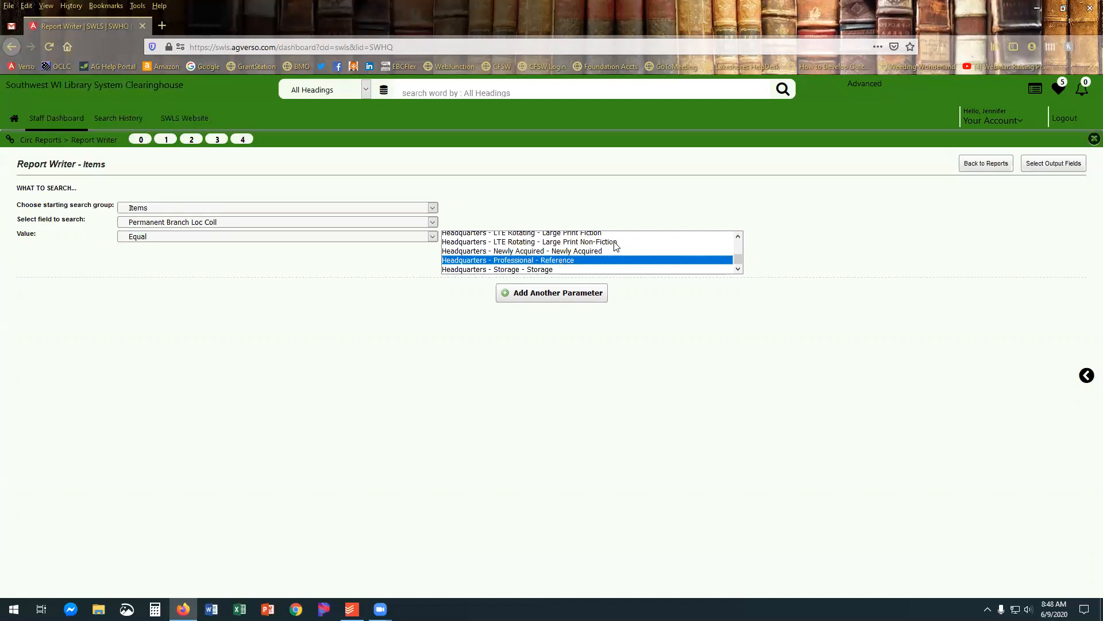
pyautogui.keyDown('ctrl'); pyautogui.click(566, 242); pyautogui.keyUp('ctrl')
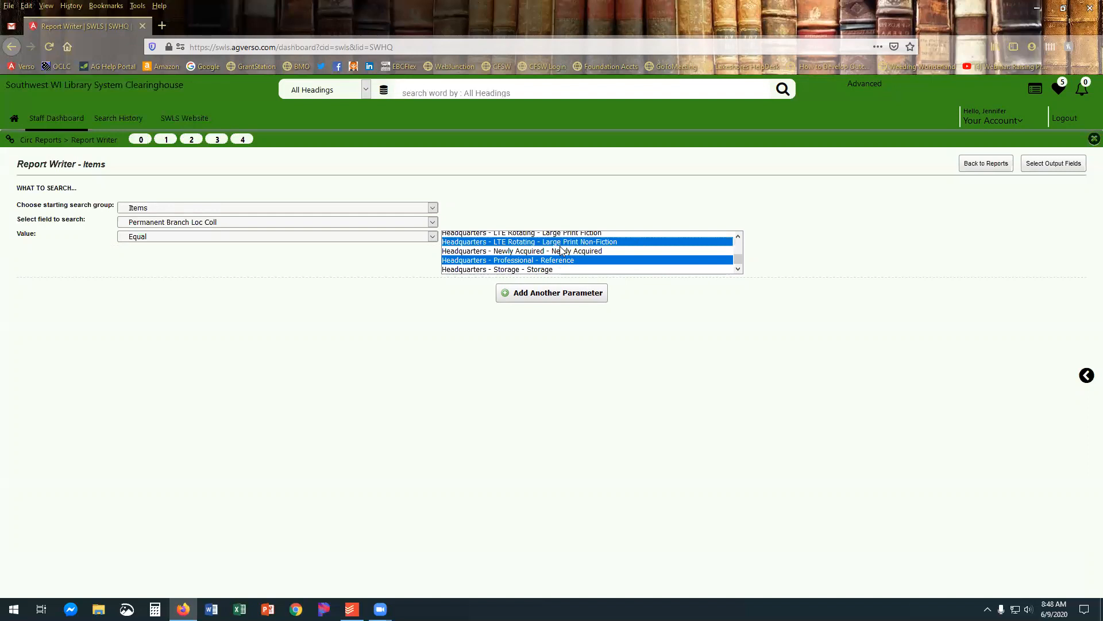
pyautogui.keyDown('ctrl'); pyautogui.click(560, 243); pyautogui.keyUp('ctrl')
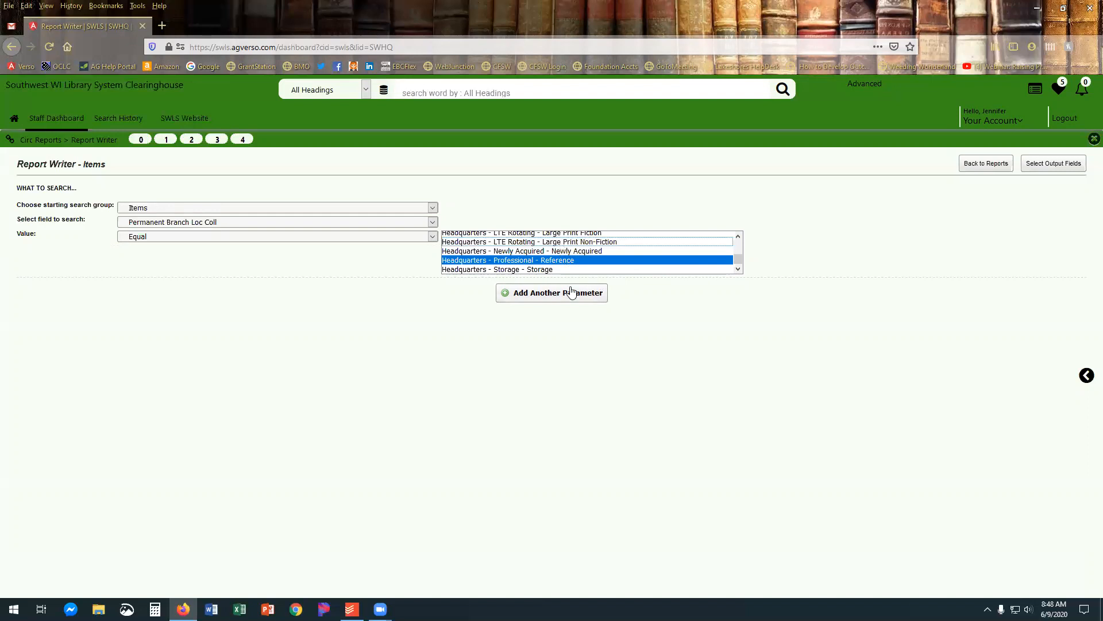
# Try a second Items parameter with Permanent Branch Loc Coll equal to Headquarters - Adult - Filmstrip, and remove it again.
pyautogui.click(551, 293)
pyautogui.click(382, 289)
pyautogui.click(367, 344)
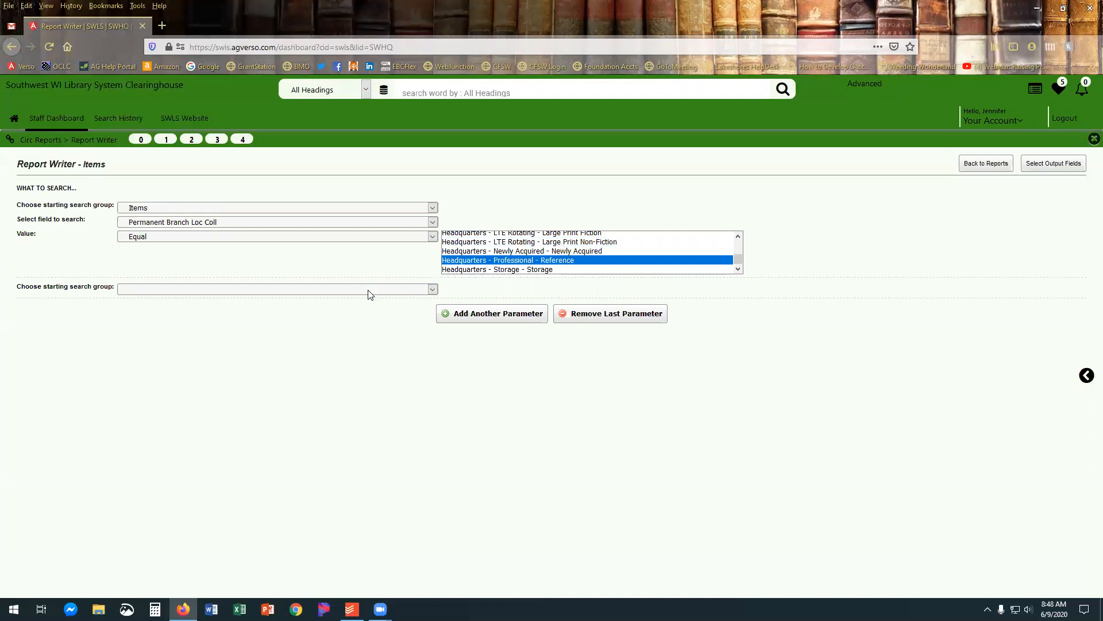
pyautogui.click(370, 290)
pyautogui.click(346, 336)
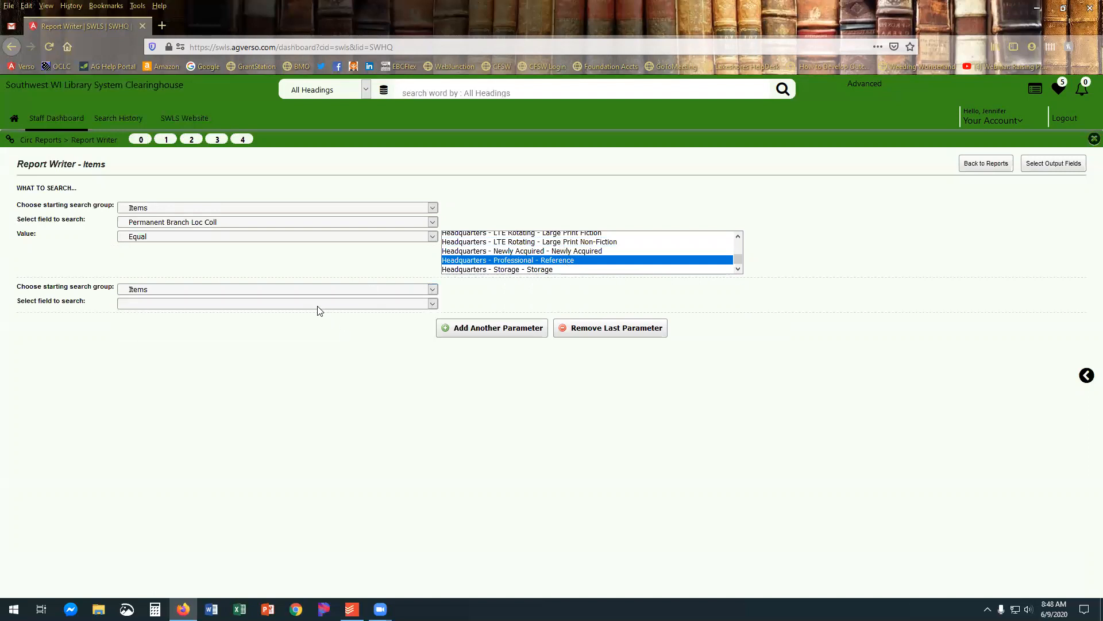
pyautogui.click(319, 305)
pyautogui.scroll(-5, 304, 431)
pyautogui.click(304, 488)
pyautogui.click(353, 318)
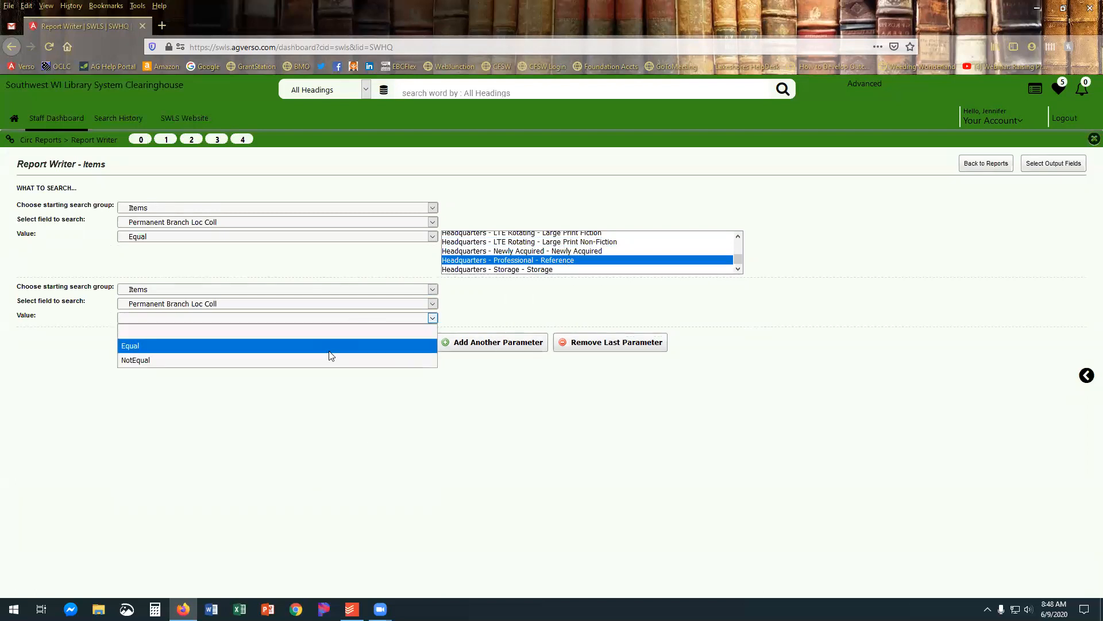
pyautogui.click(334, 345)
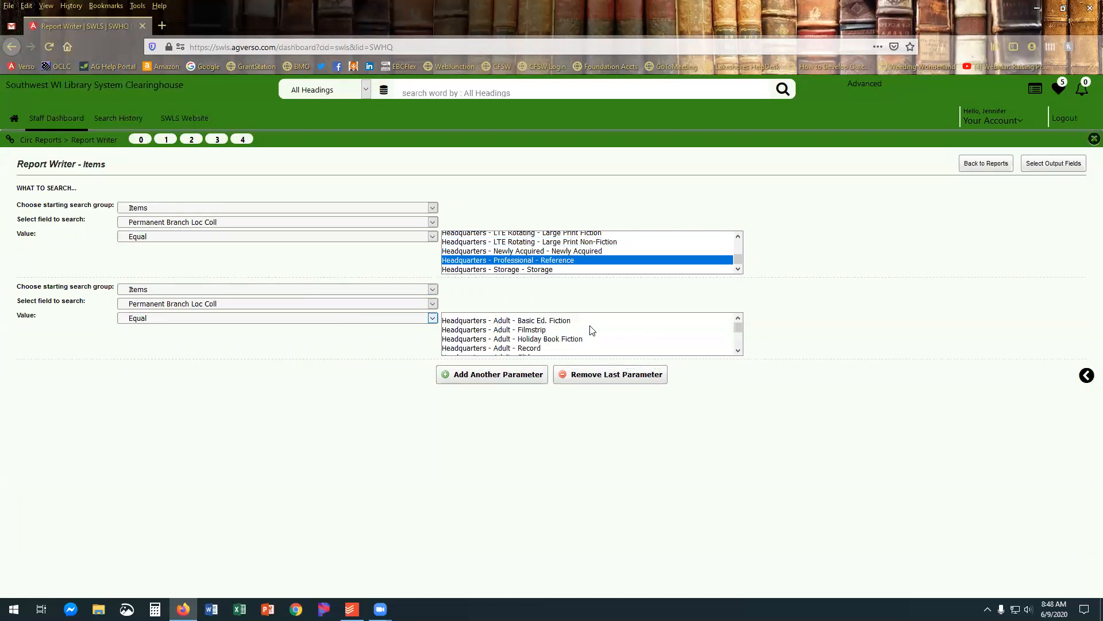
pyautogui.click(515, 330)
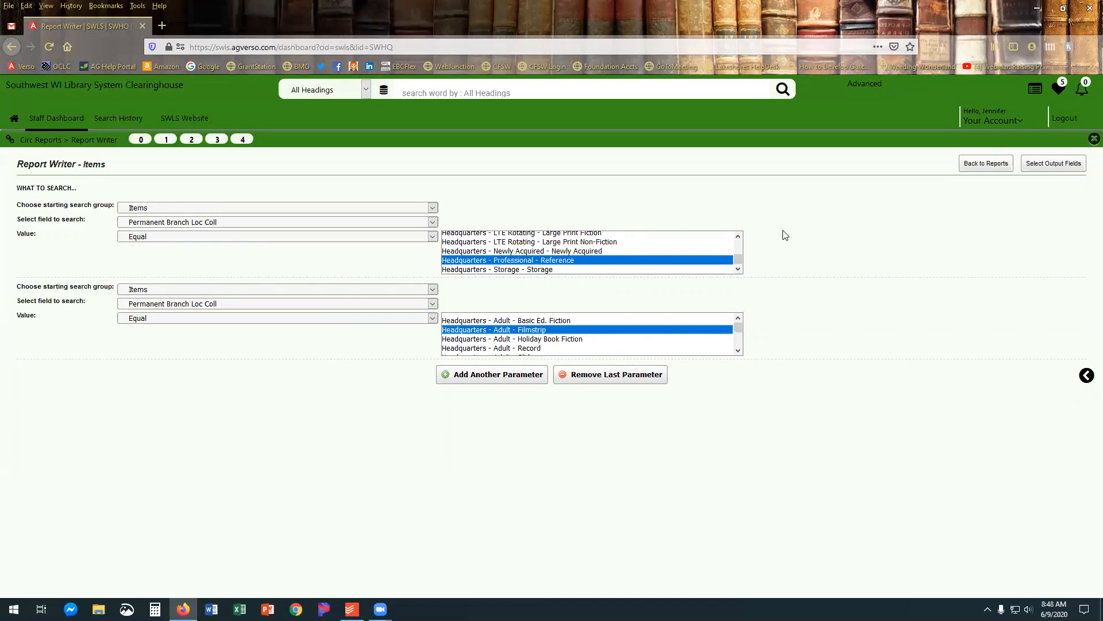
pyautogui.click(587, 380)
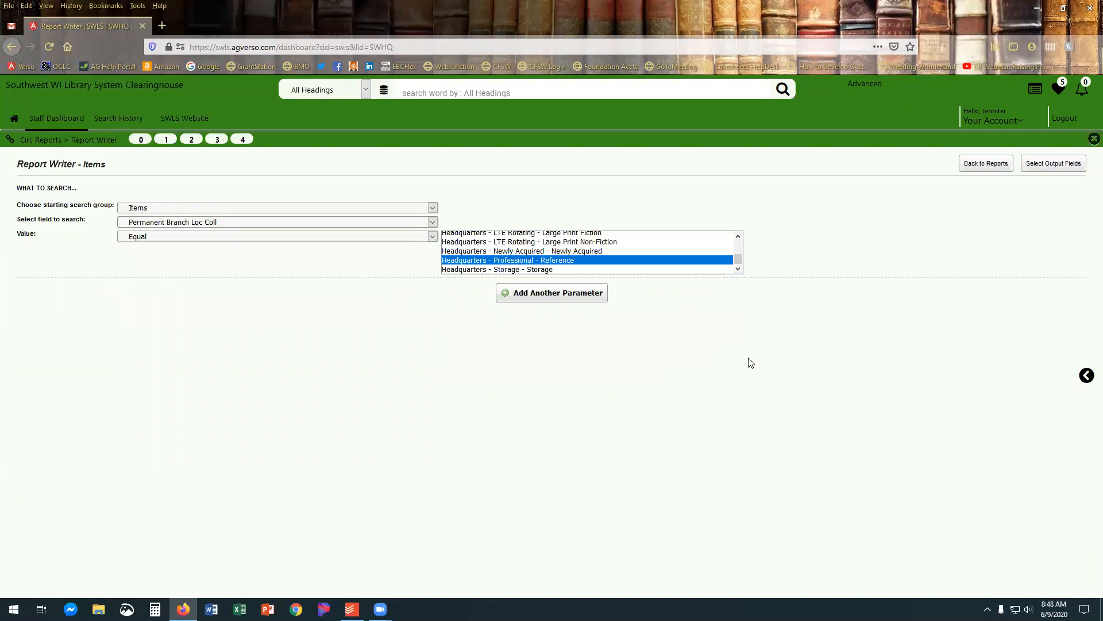
# Go to the output field selection and add the bibliographic fields Author, Title and Date of Publication.
pyautogui.click(1063, 167)
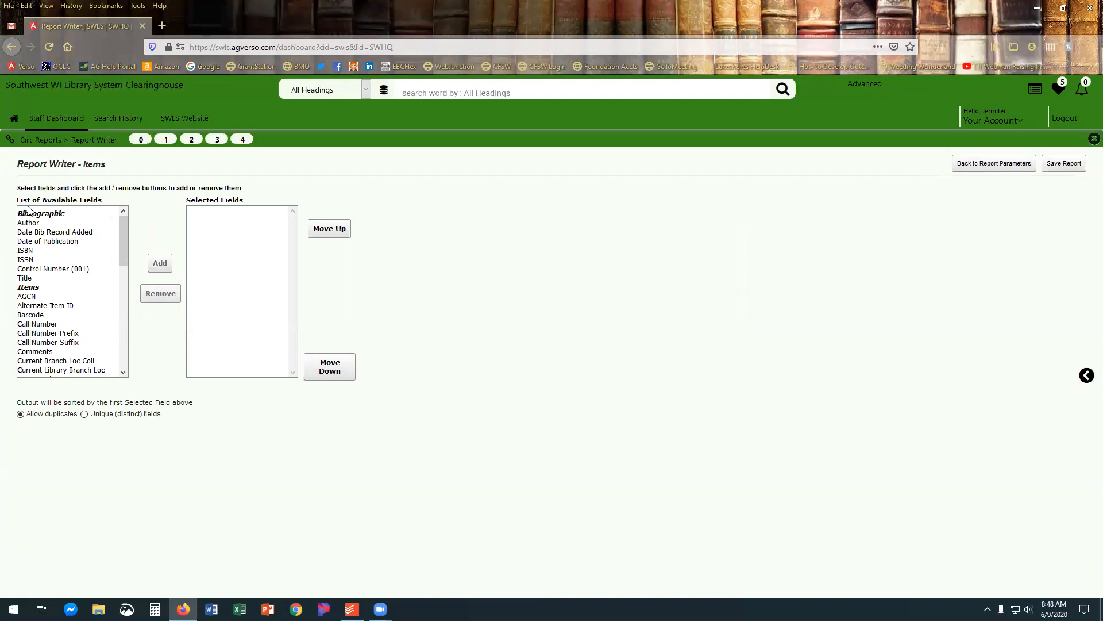
pyautogui.click(32, 224)
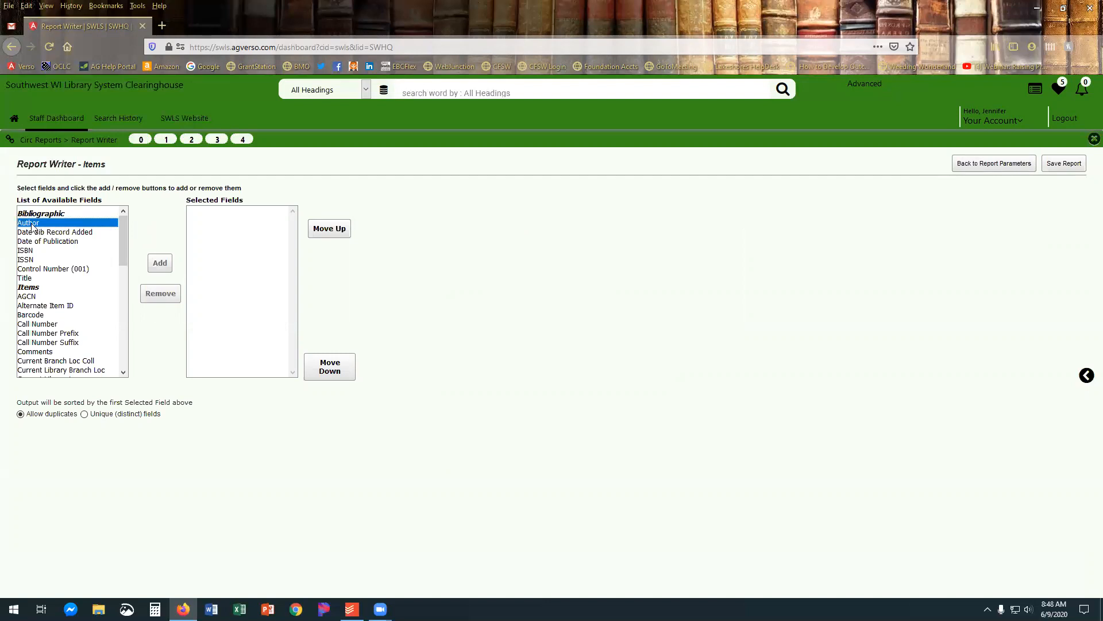
pyautogui.click(160, 263)
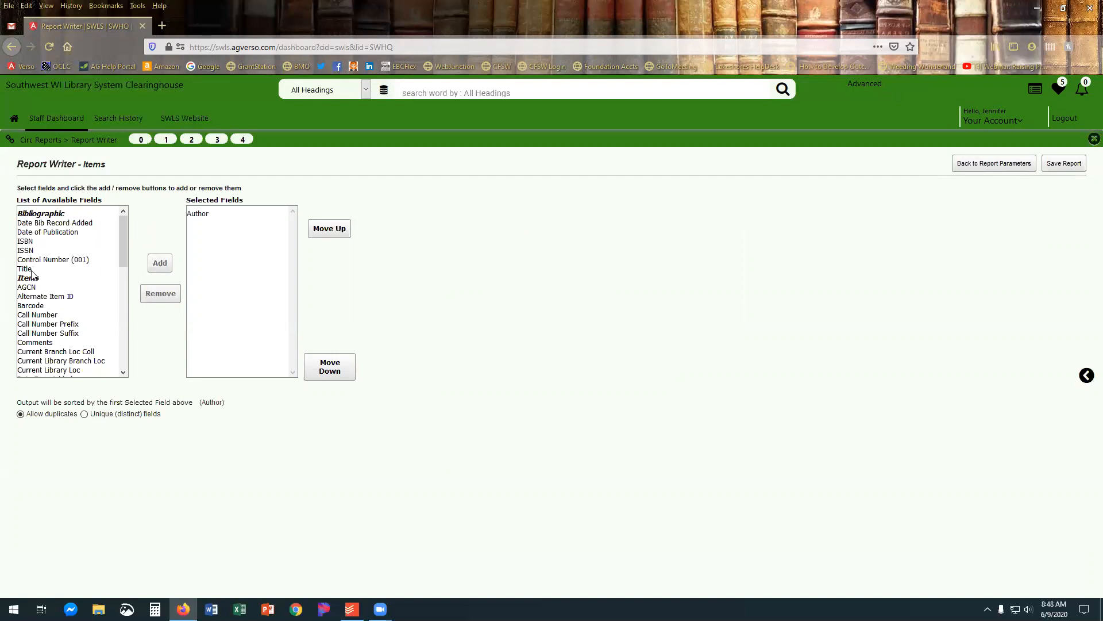
pyautogui.click(33, 269)
pyautogui.click(155, 265)
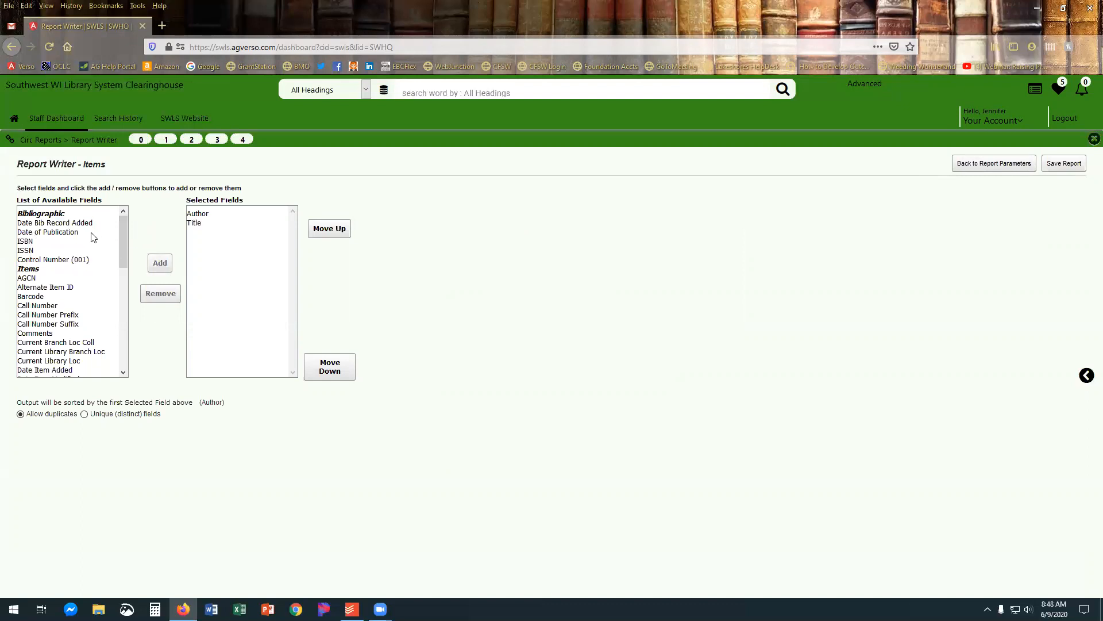
pyautogui.click(61, 233)
pyautogui.click(161, 266)
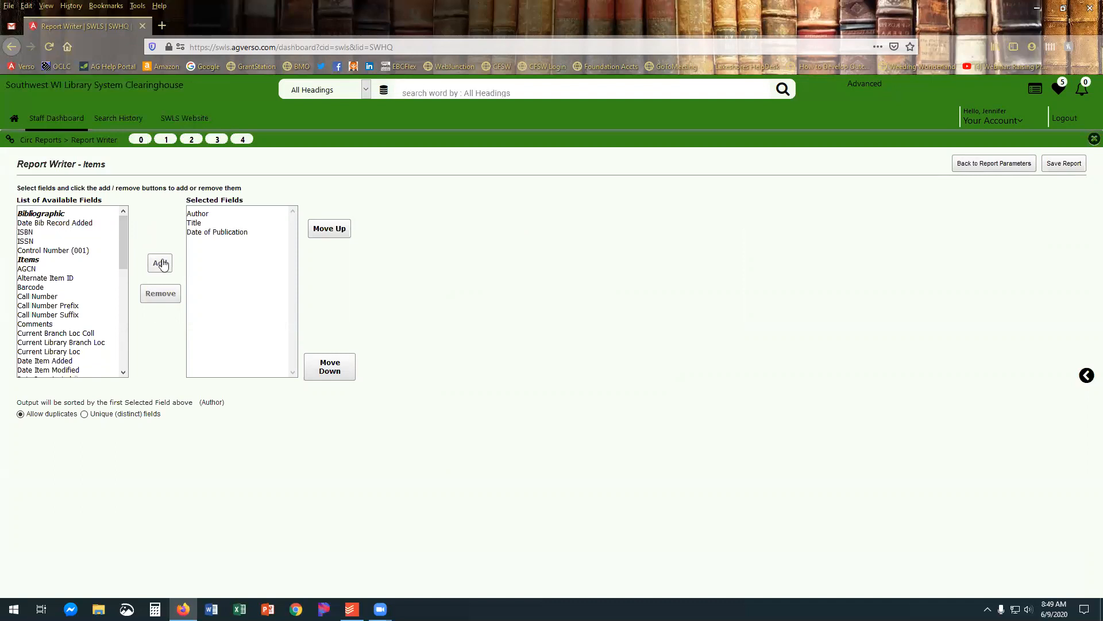
# Add the item fields Barcode and Call Number to the report's selected output fields.
pyautogui.scroll(-2, 92, 270)
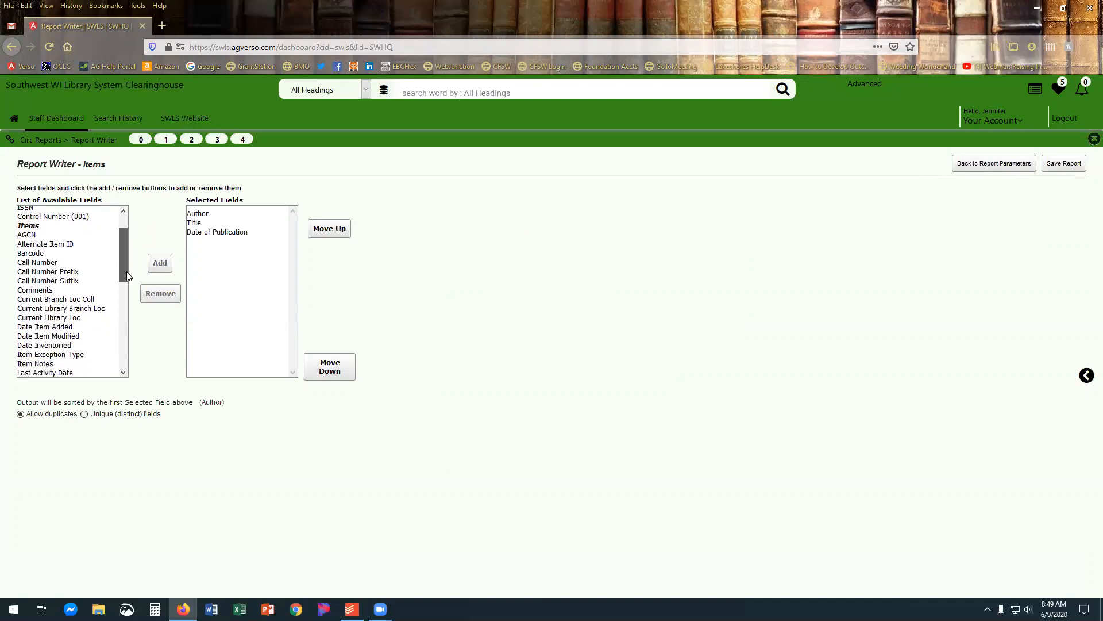
pyautogui.click(160, 263)
pyautogui.click(57, 247)
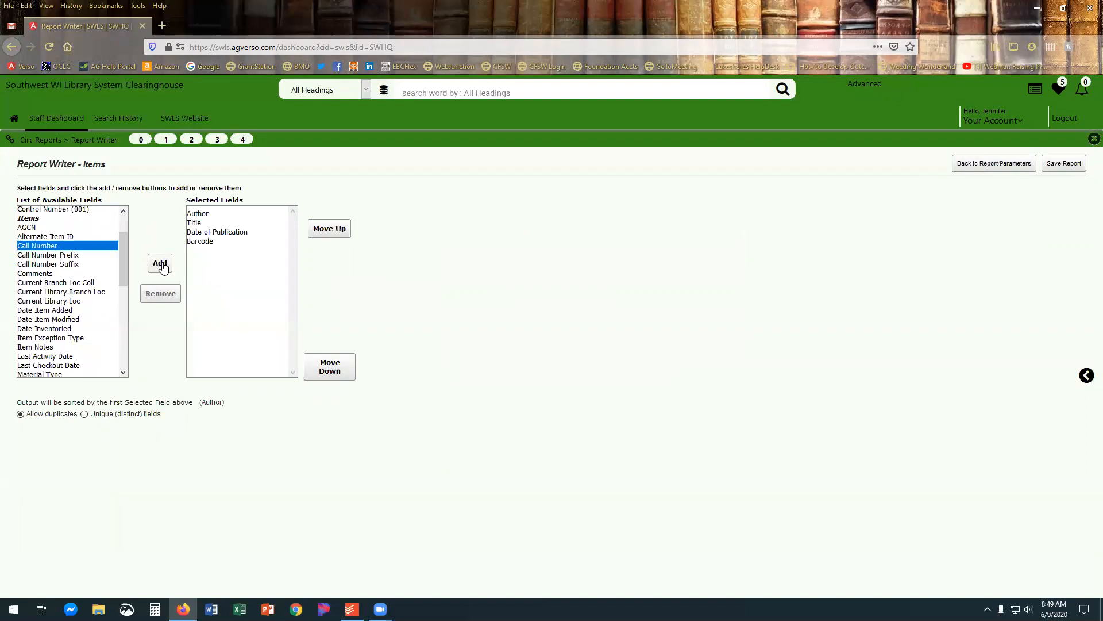
pyautogui.click(159, 263)
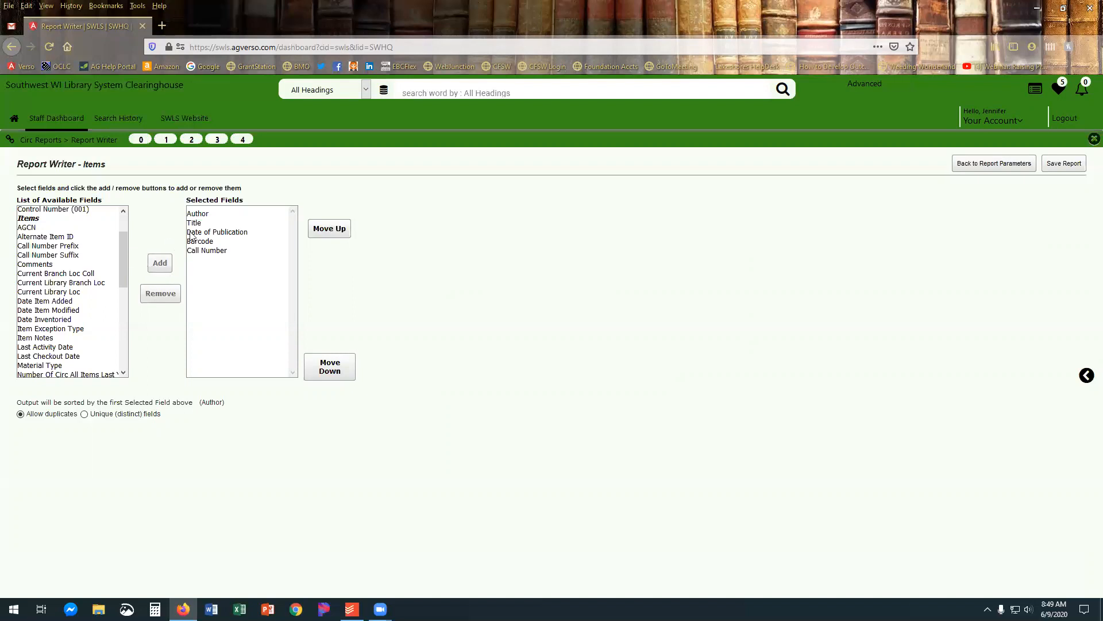
# Add the item fields Current Branch Loc Coll, Date Item Added and Last Checkout Date to the selected output fields.
pyautogui.moveTo(125, 253); pyautogui.dragTo(128, 264)
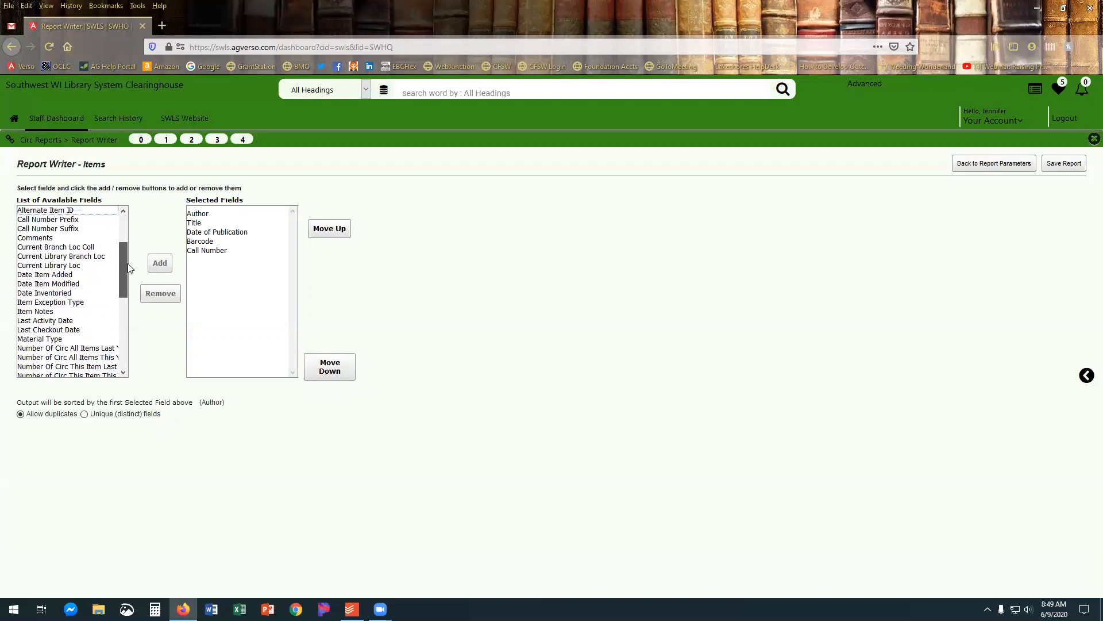
pyautogui.click(50, 248)
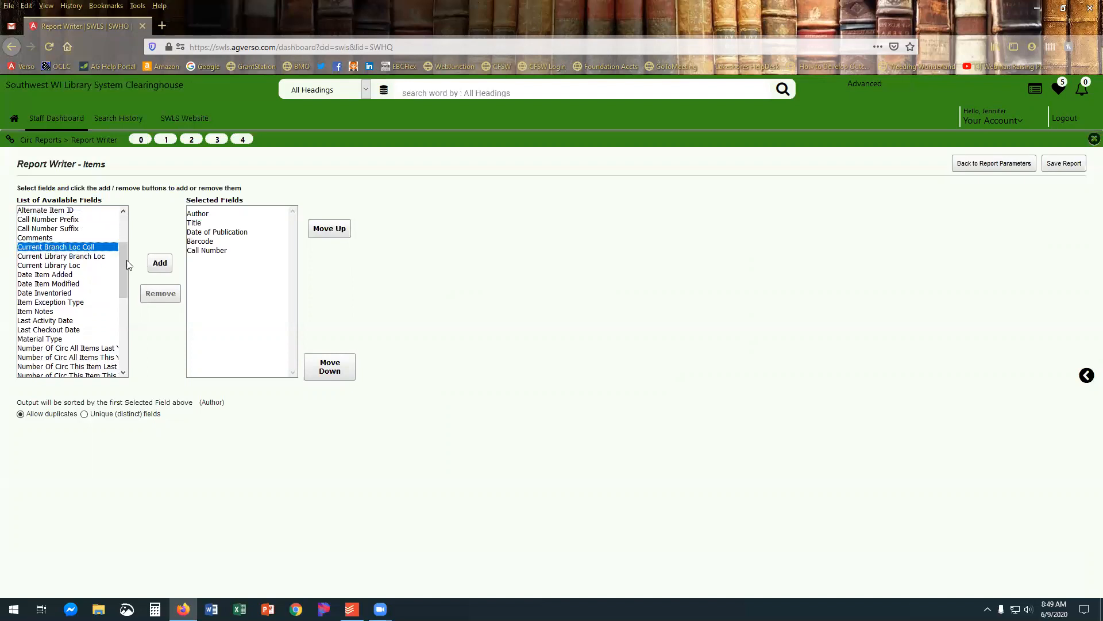
pyautogui.click(159, 265)
pyautogui.moveTo(125, 268); pyautogui.dragTo(128, 278)
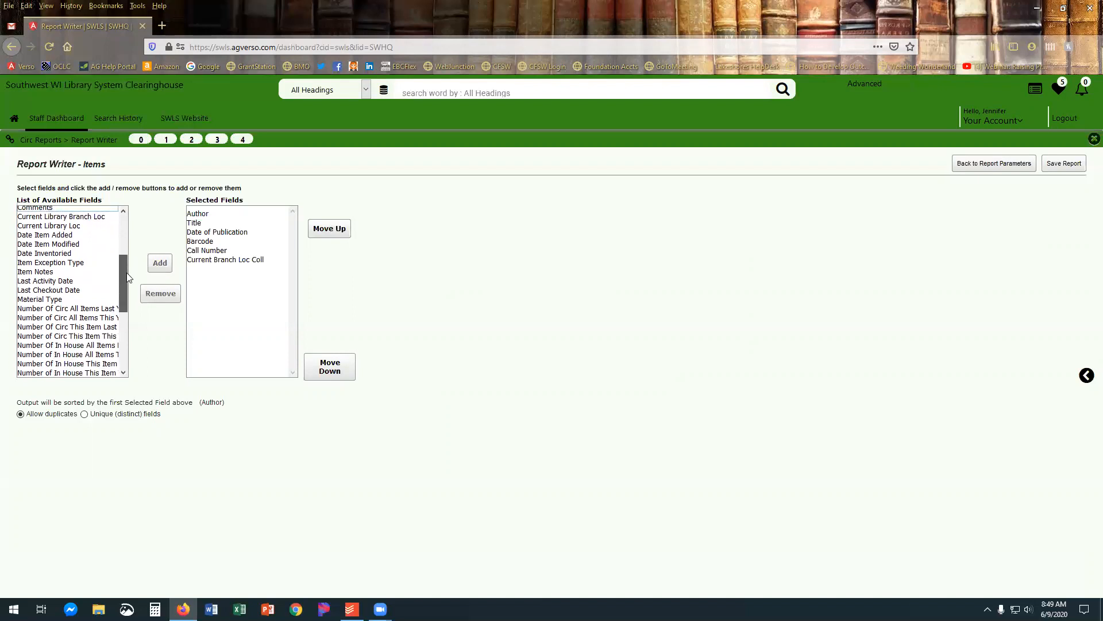
pyautogui.click(55, 235)
pyautogui.click(160, 263)
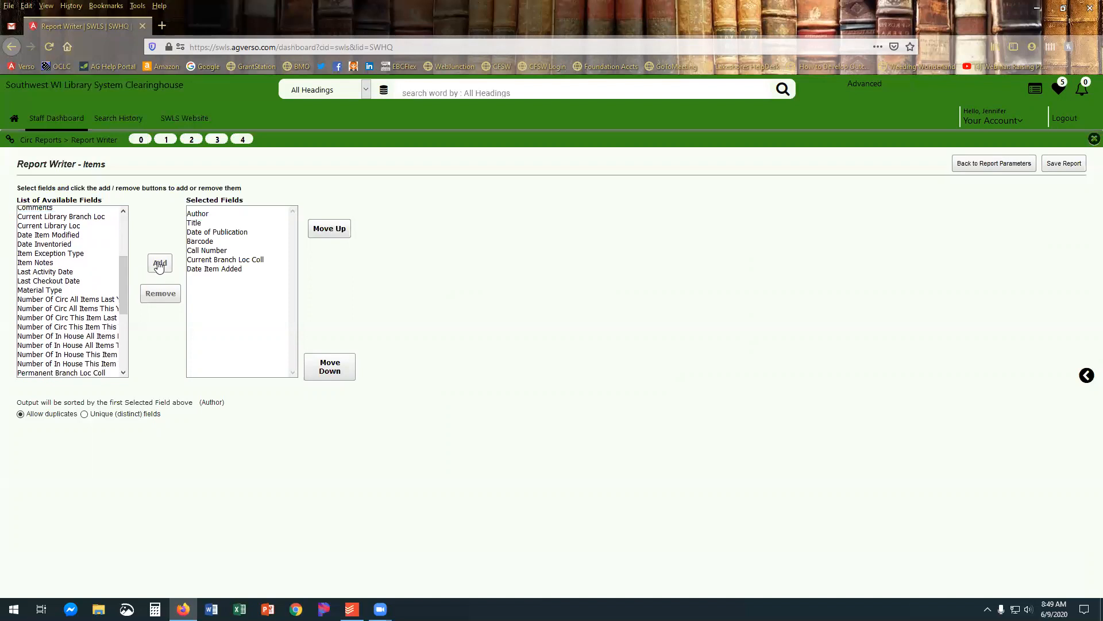
pyautogui.click(47, 281)
pyautogui.click(160, 263)
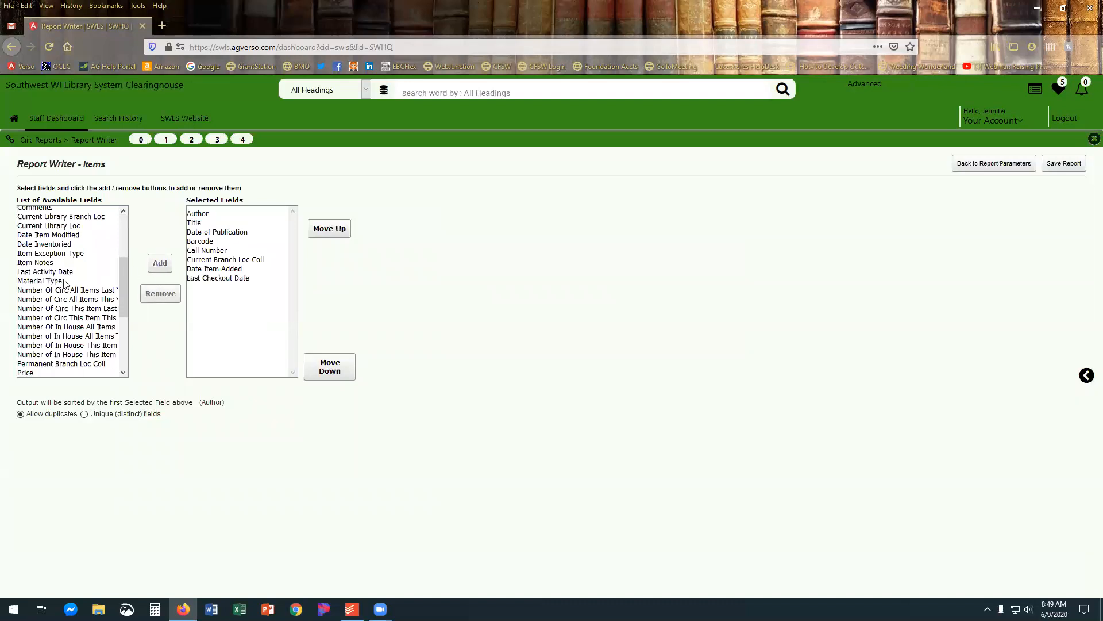
# Add the Number Of Circ This Item fields for last year and this year, plus Status, to the selected output fields.
pyautogui.moveTo(127, 274); pyautogui.dragTo(129, 299)
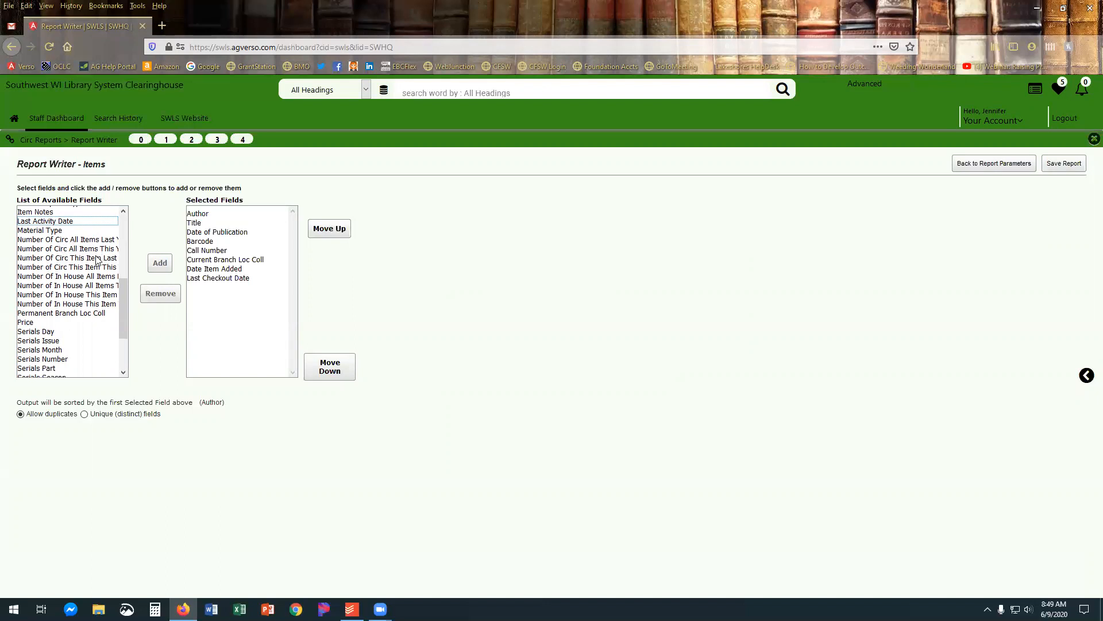
pyautogui.click(52, 258)
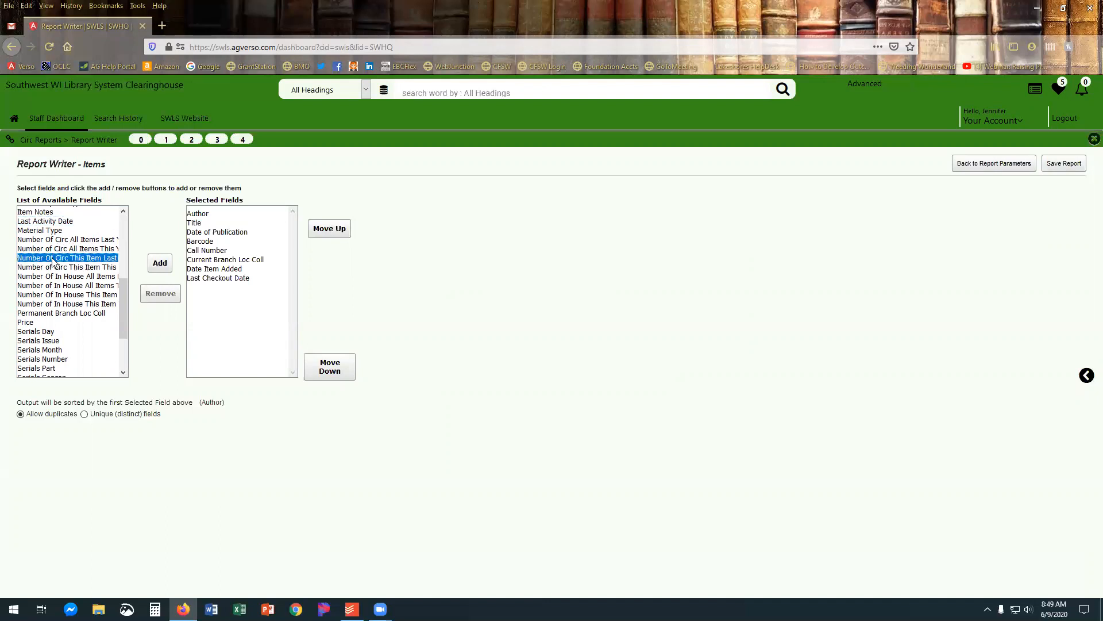
pyautogui.click(159, 265)
pyautogui.click(94, 258)
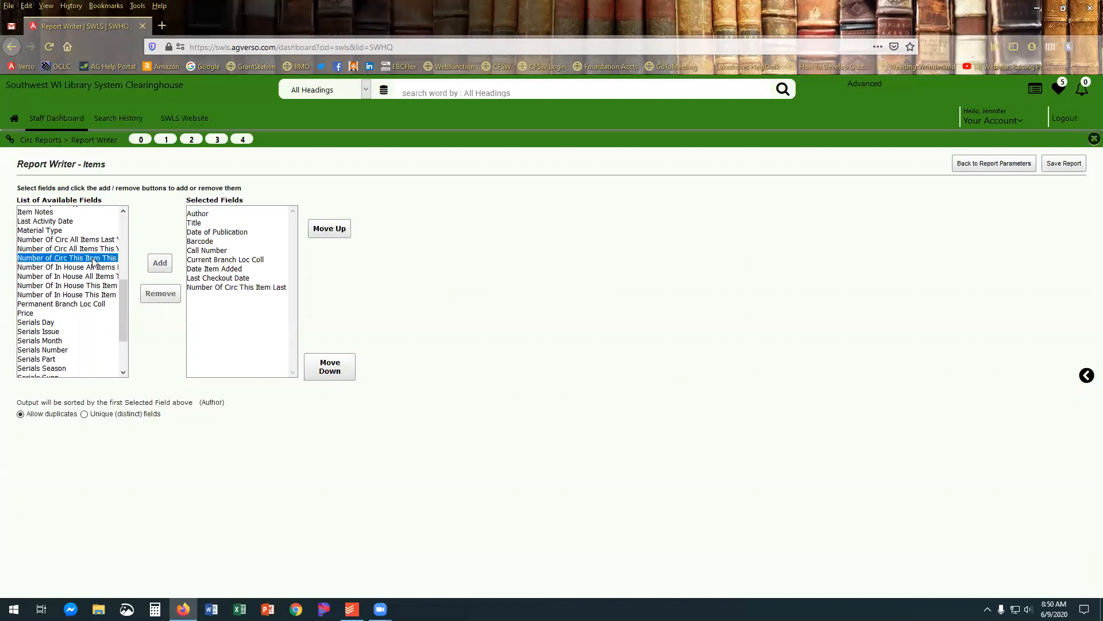
pyautogui.click(160, 265)
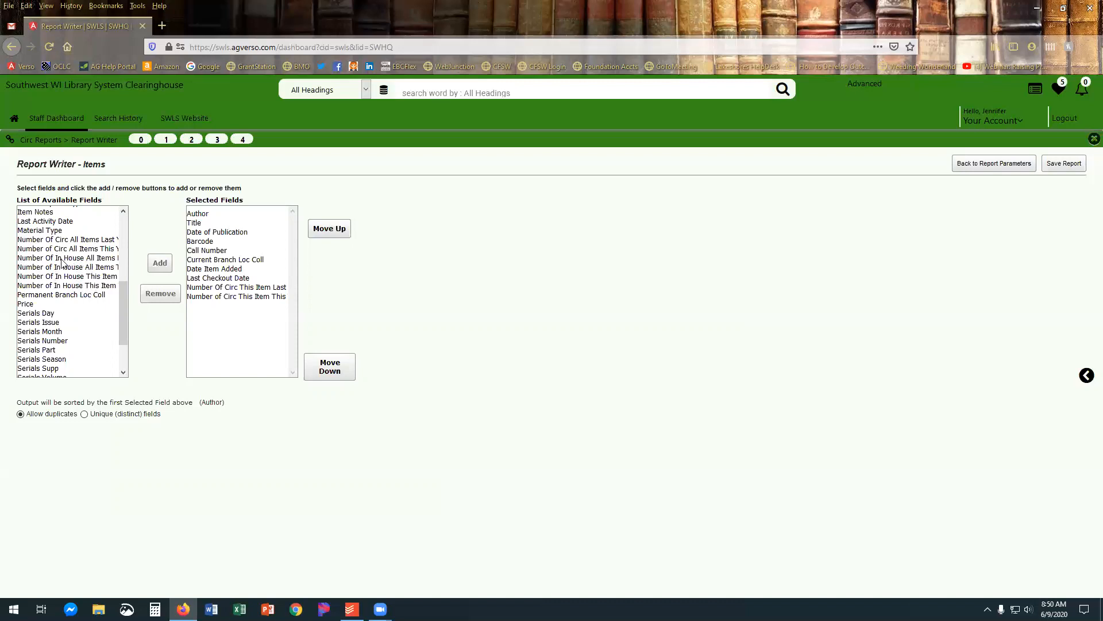
pyautogui.scroll(-2, 80, 320)
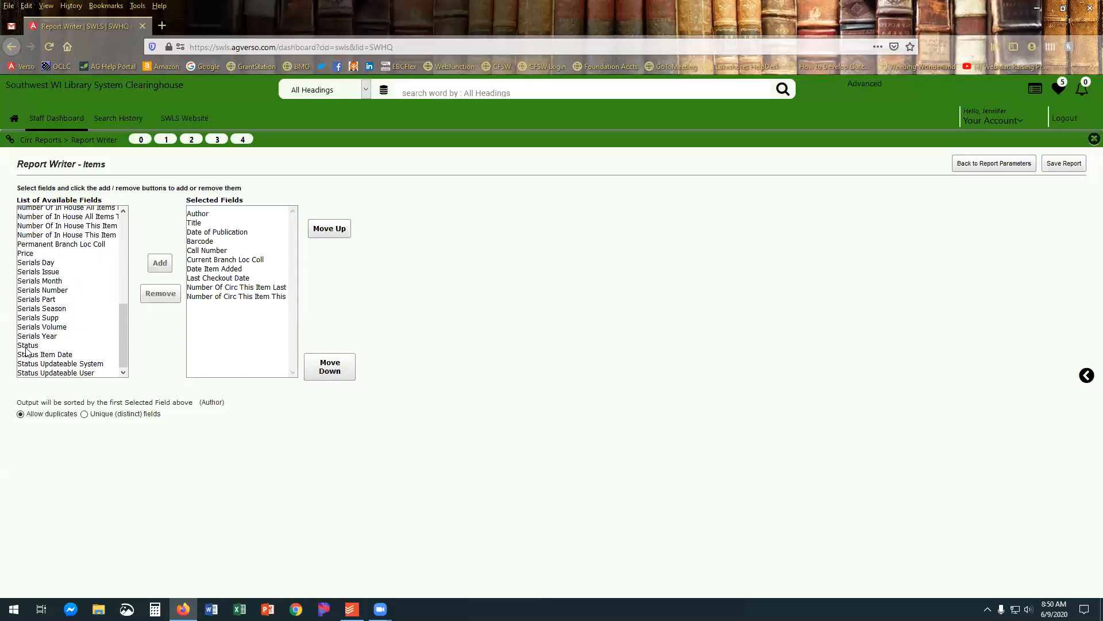
pyautogui.click(46, 345)
pyautogui.click(159, 263)
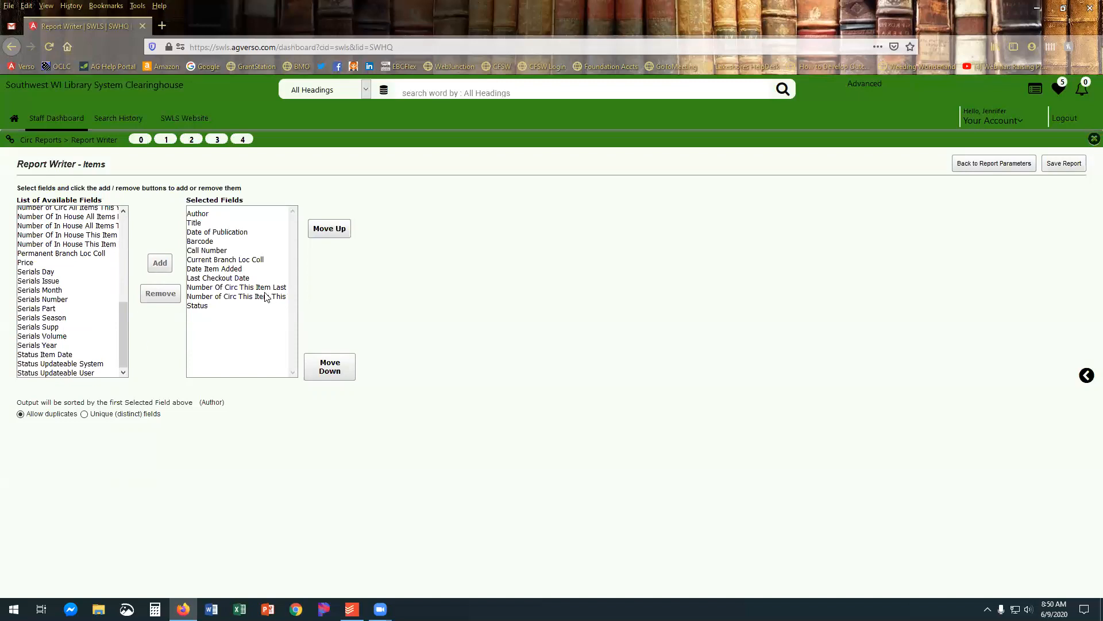
# Reorder the selected fields so Last Checkout Date comes last and Call Number directly follows Title.
pyautogui.click(223, 278)
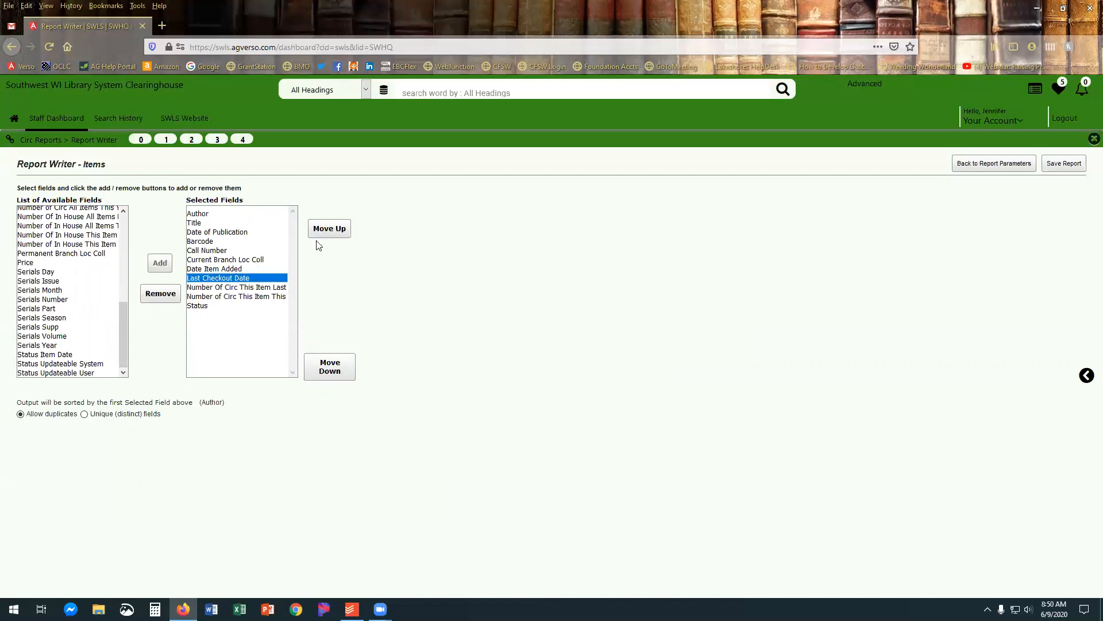
pyautogui.click(329, 370)
pyautogui.click(329, 371)
pyautogui.click(329, 371)
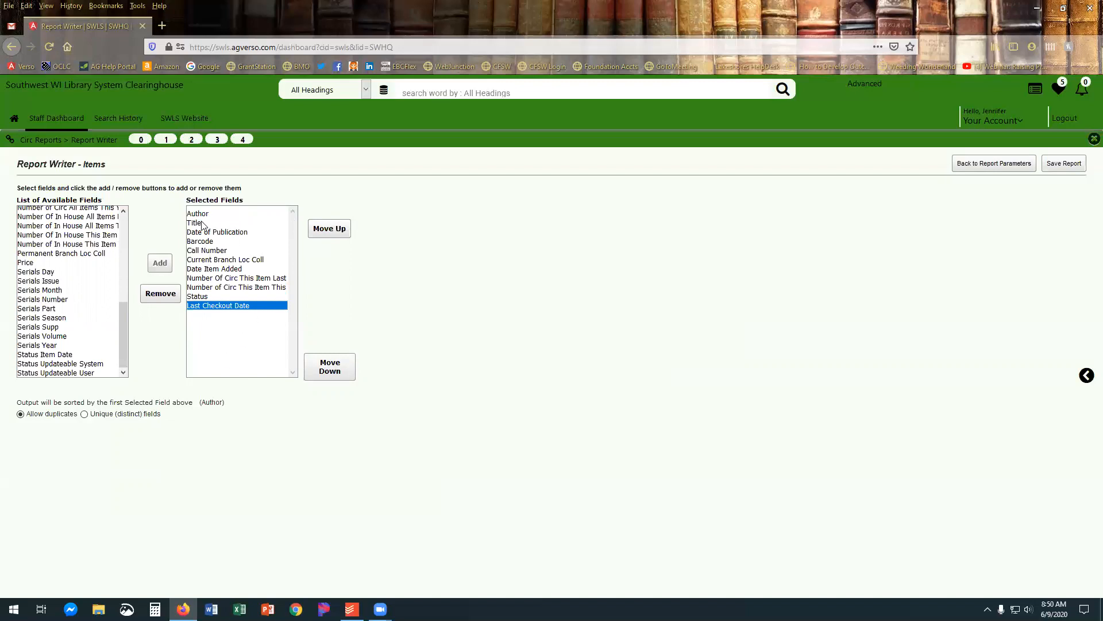
pyautogui.click(205, 251)
pyautogui.click(331, 231)
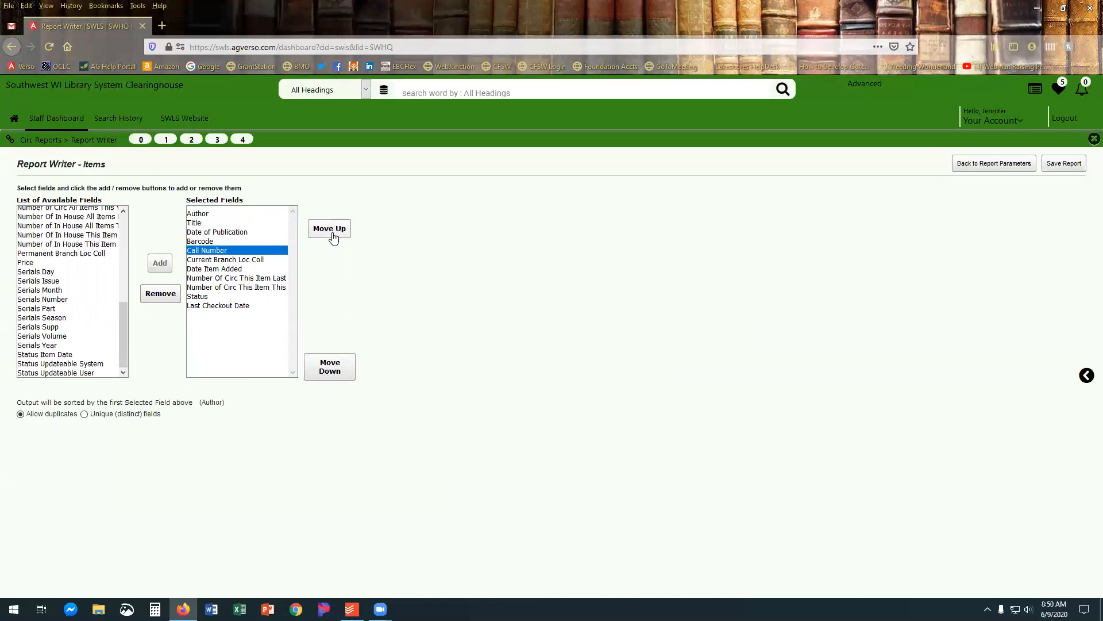
pyautogui.click(331, 232)
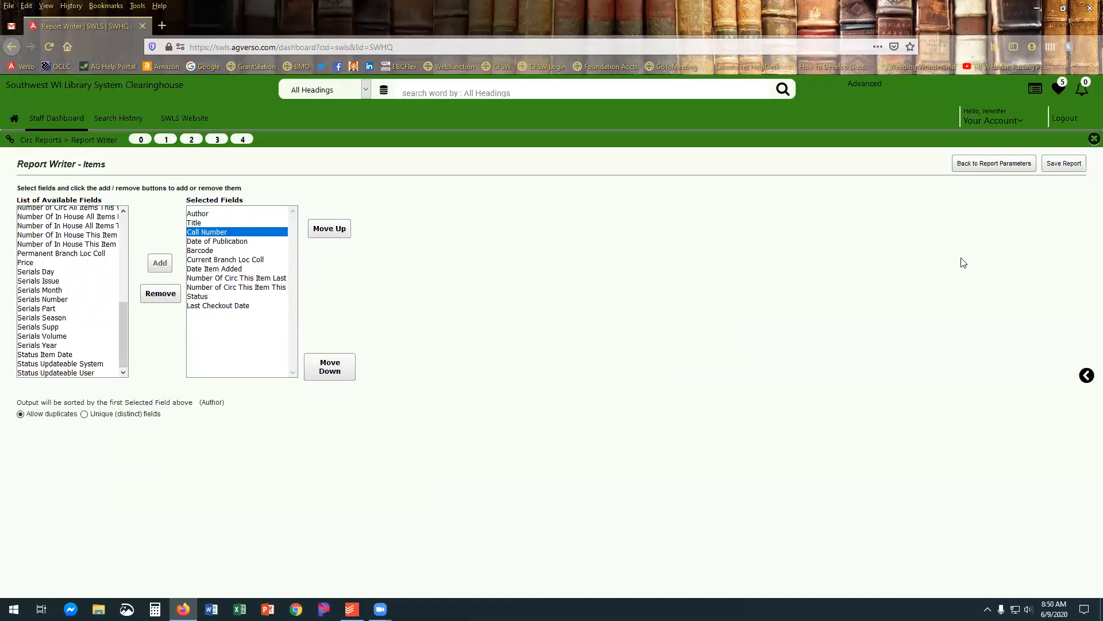
# Save the report as Reference and schedule it to run once on 06-09-2020 at 6:51 AM.
pyautogui.click(1063, 164)
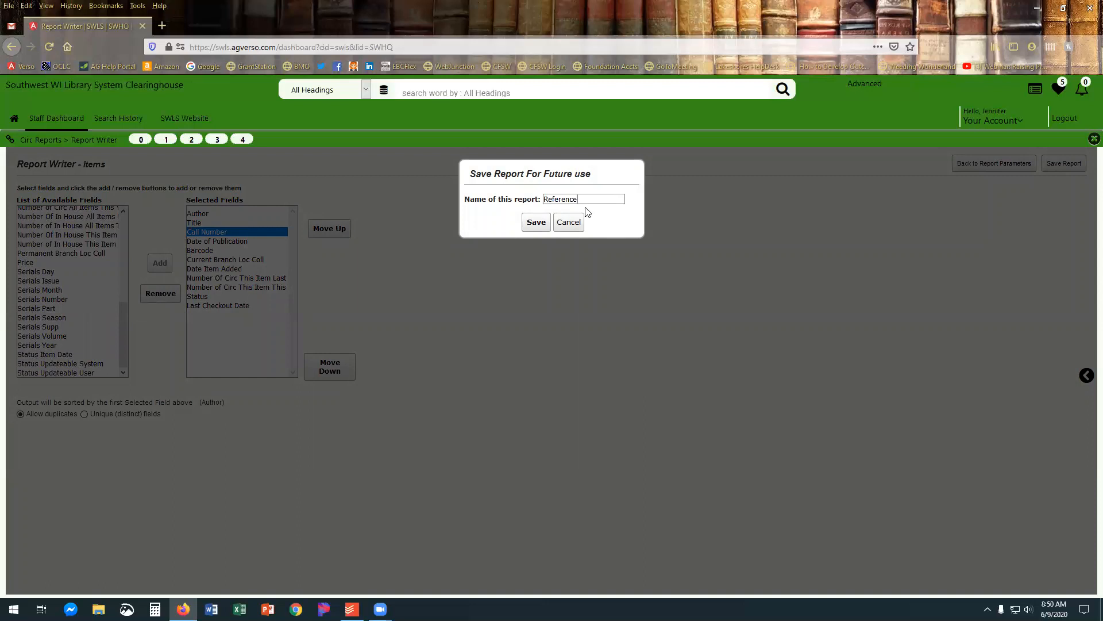
pyautogui.click(533, 223)
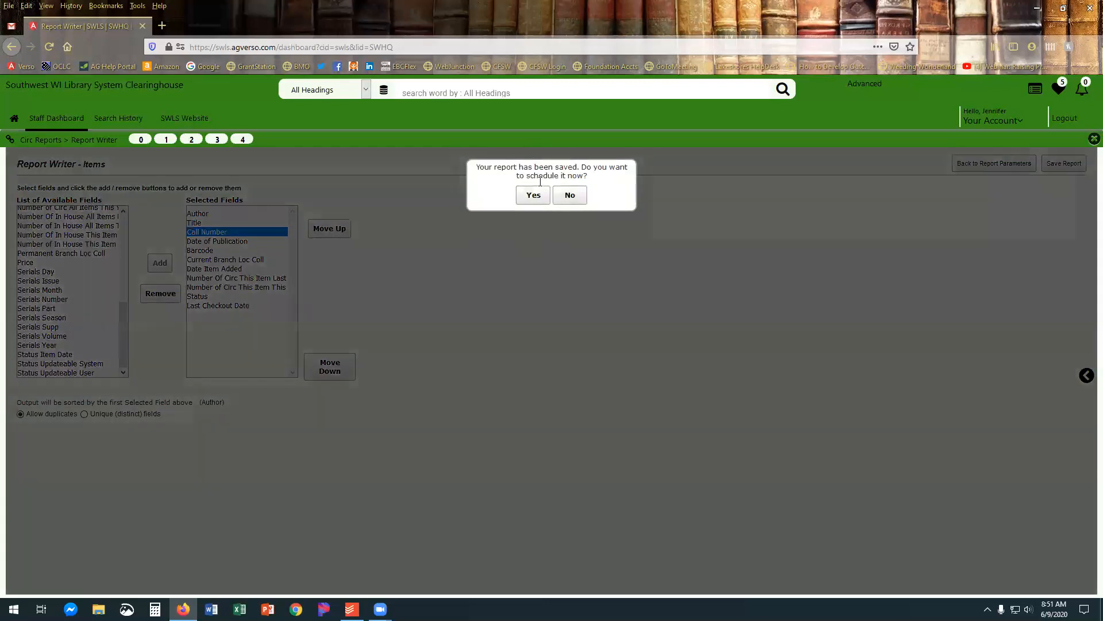
pyautogui.click(533, 196)
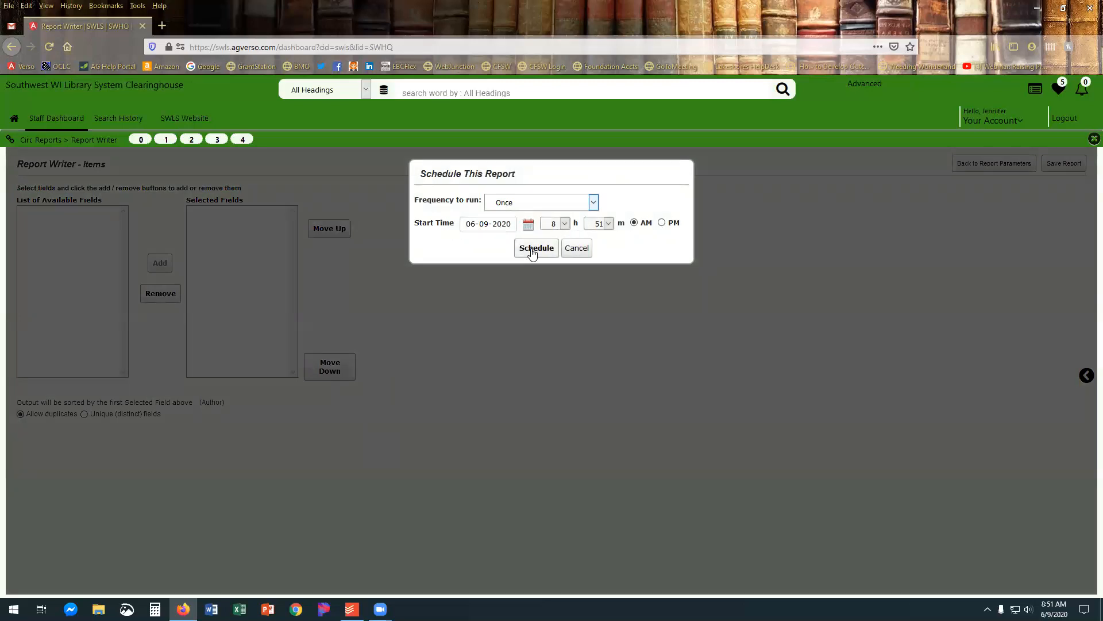
pyautogui.click(565, 224)
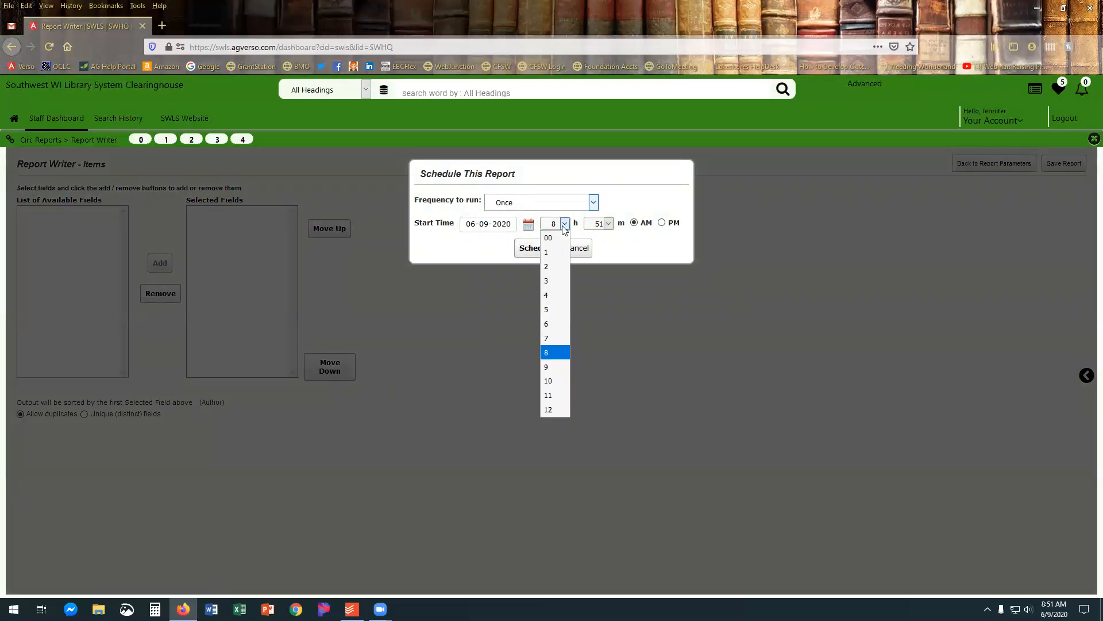
pyautogui.click(549, 323)
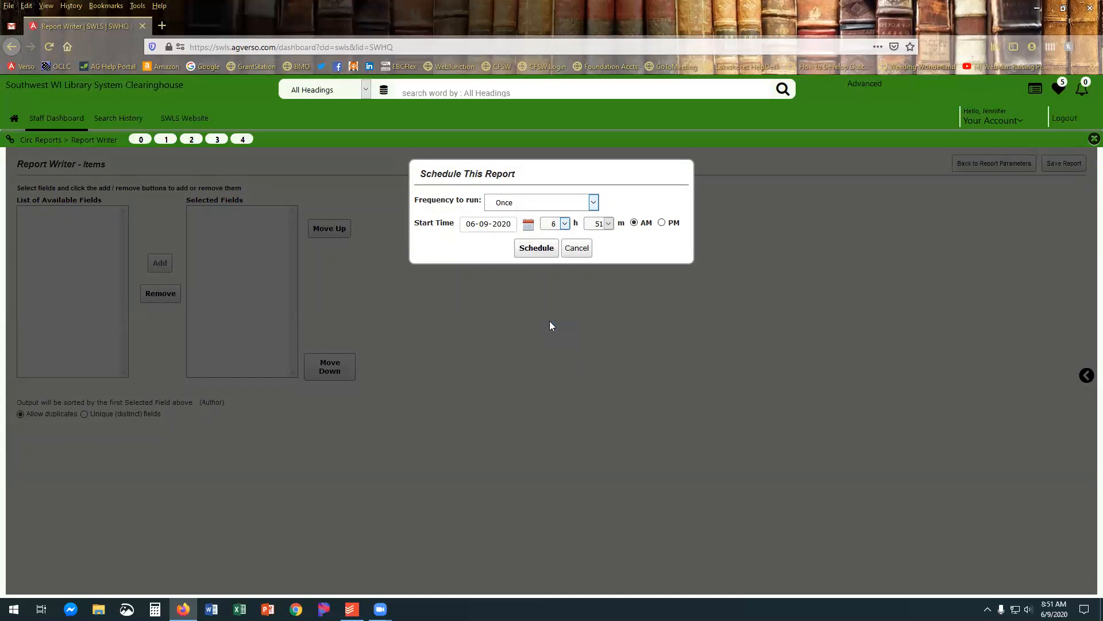
pyautogui.click(535, 249)
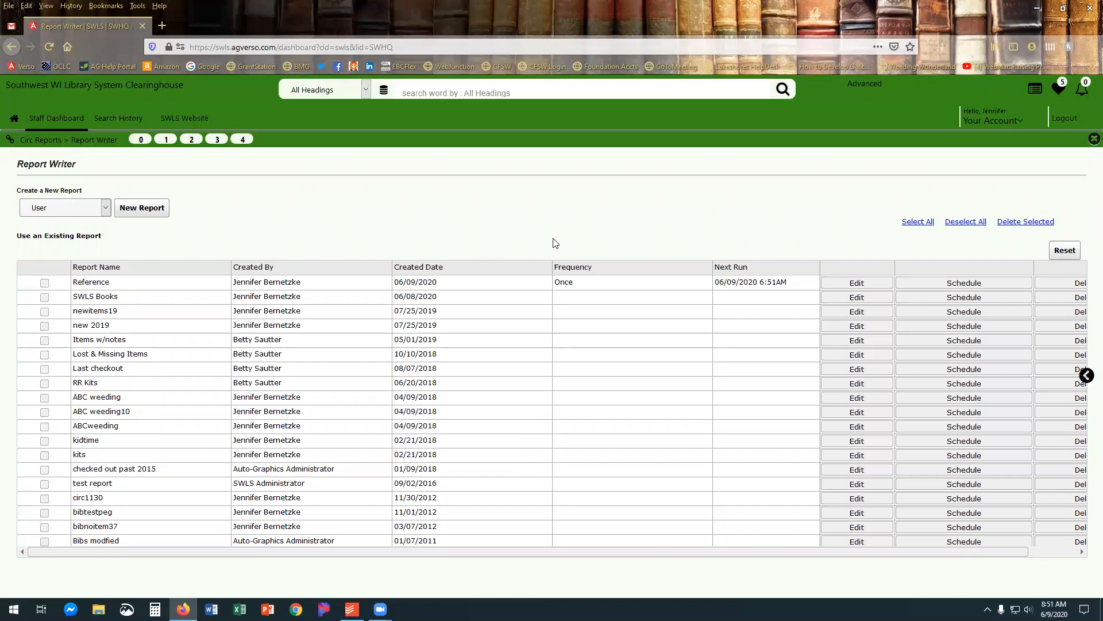
# Go to the View Reports list and open the Reference report's output file in Excel.
pyautogui.click(54, 140)
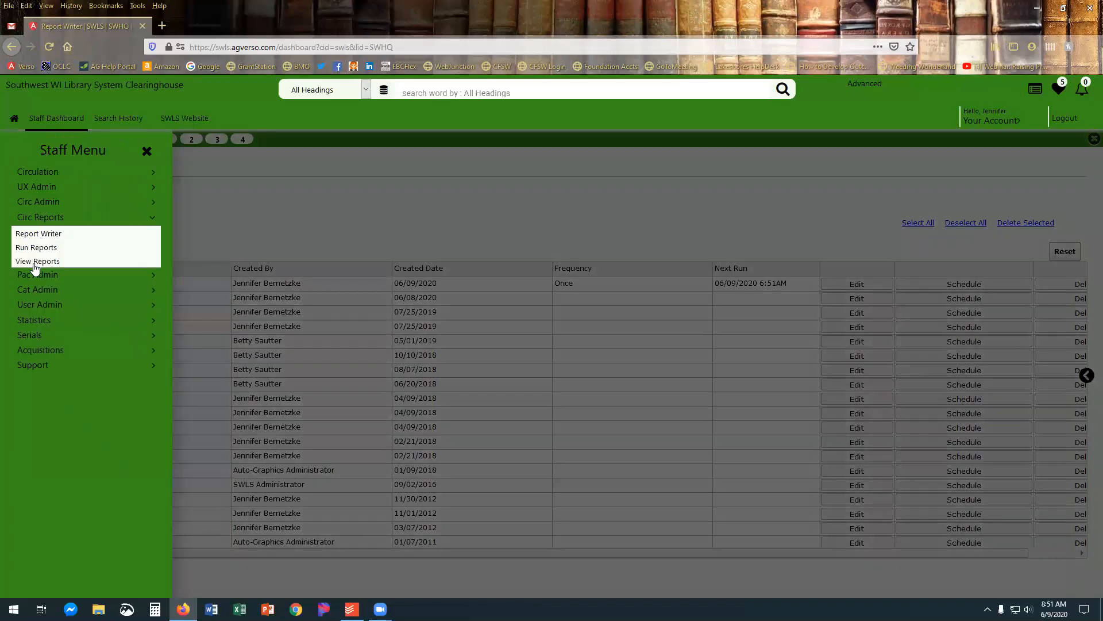
pyautogui.click(36, 266)
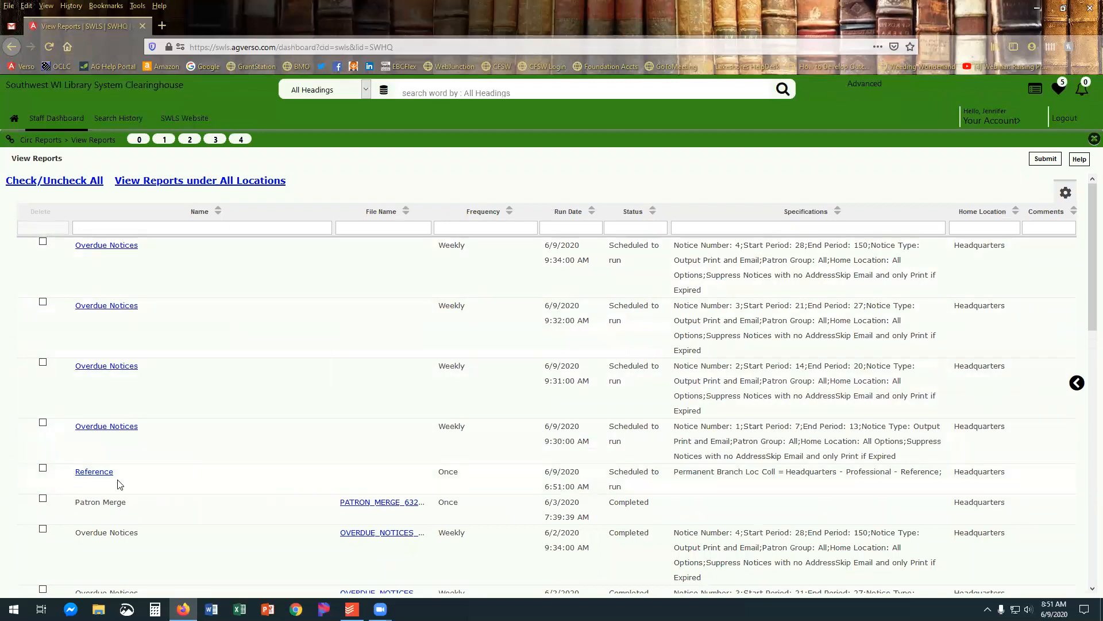
pyautogui.moveTo(73, 456); pyautogui.dragTo(70, 478)
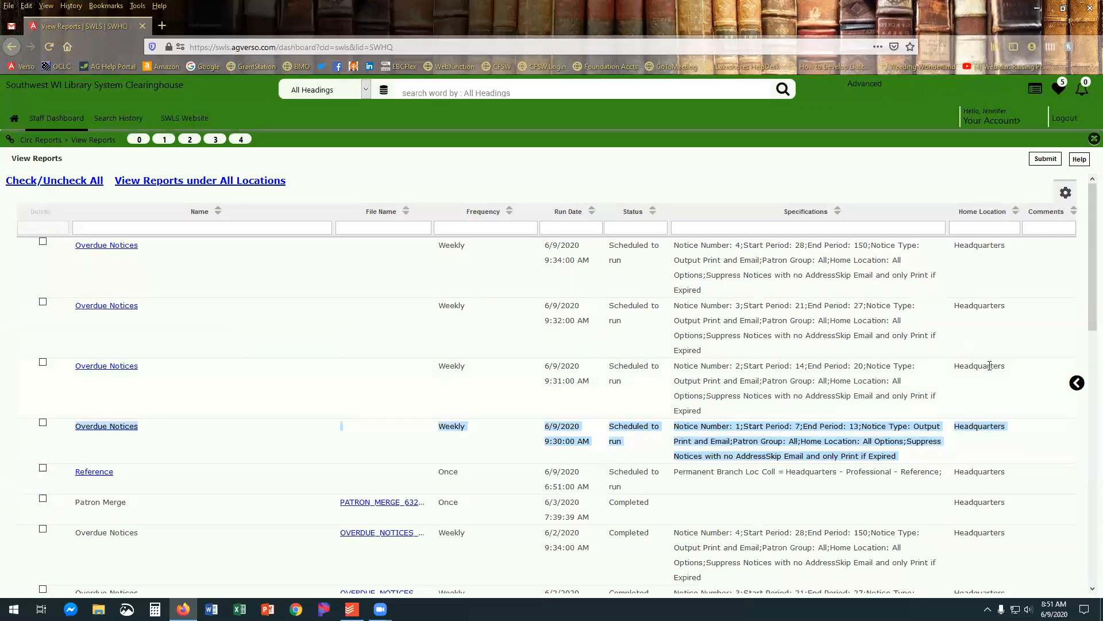
pyautogui.click(1076, 384)
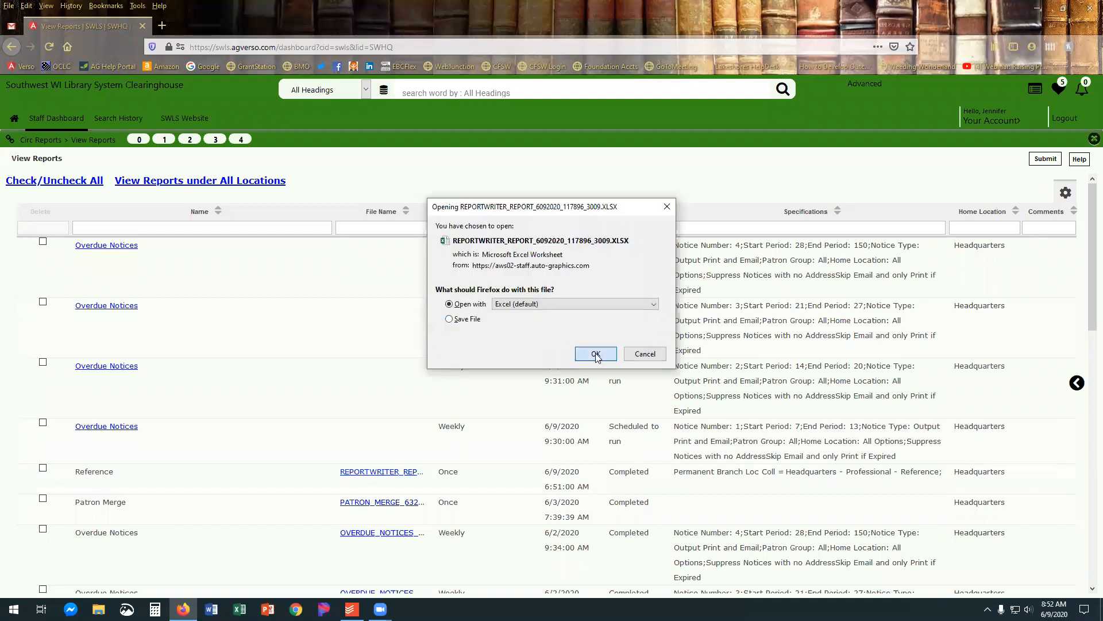
pyautogui.click(596, 355)
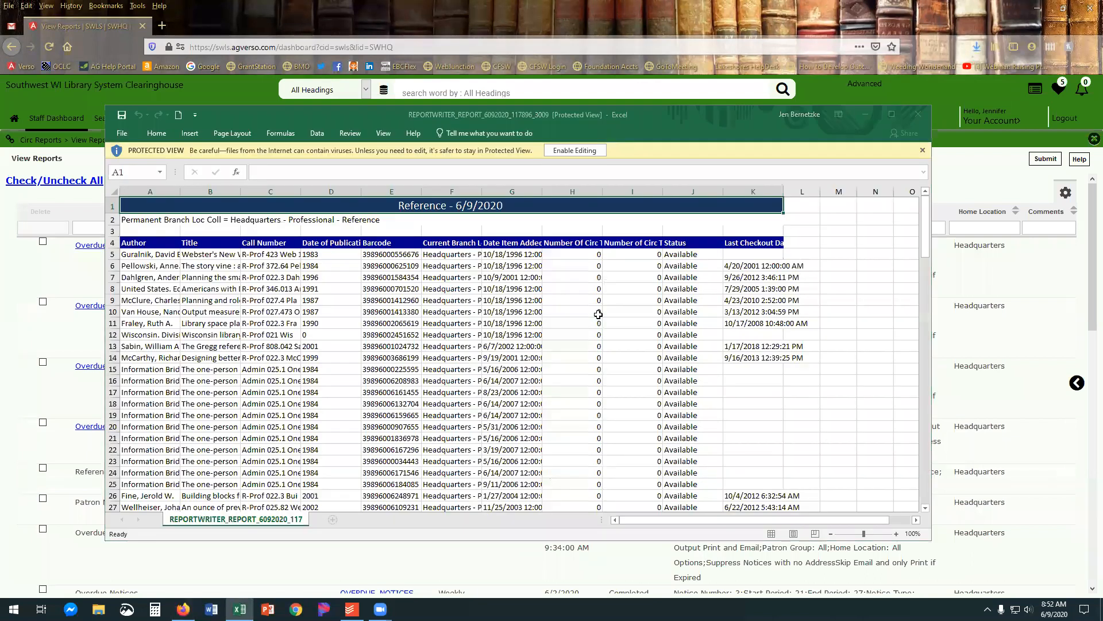
# Maximize the report workbook's window and enable editing.
pyautogui.click(649, 199)
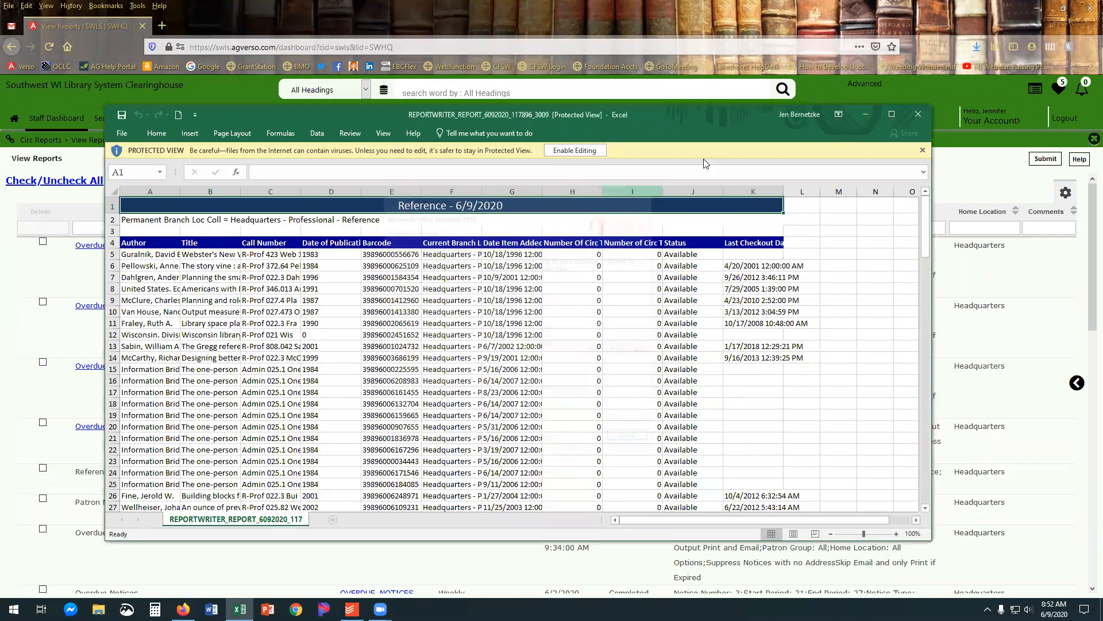
pyautogui.click(892, 115)
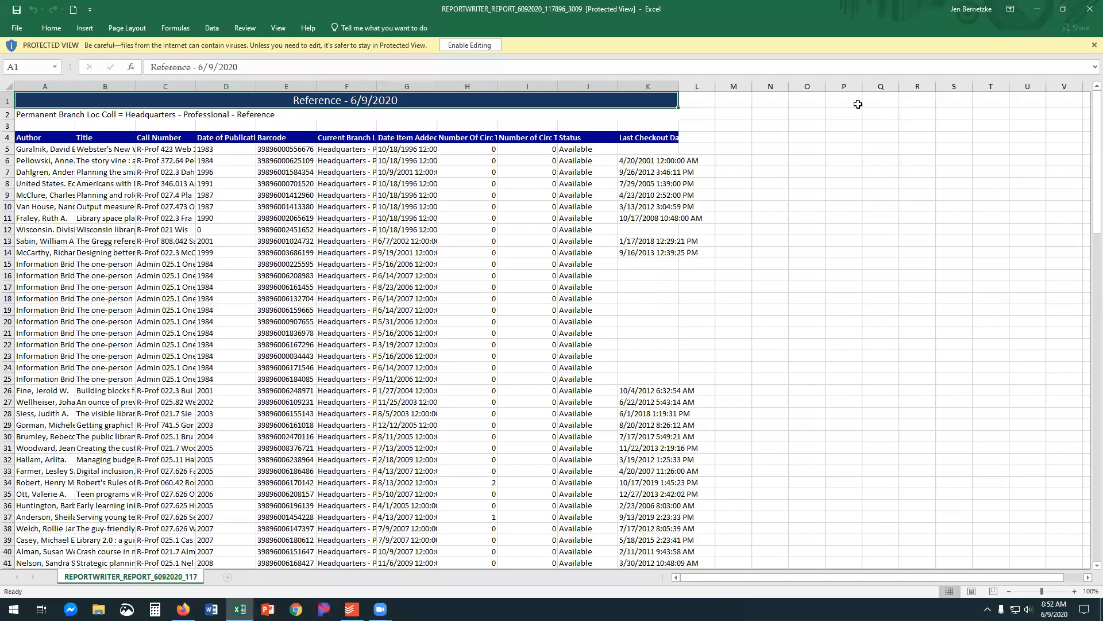
pyautogui.click(460, 49)
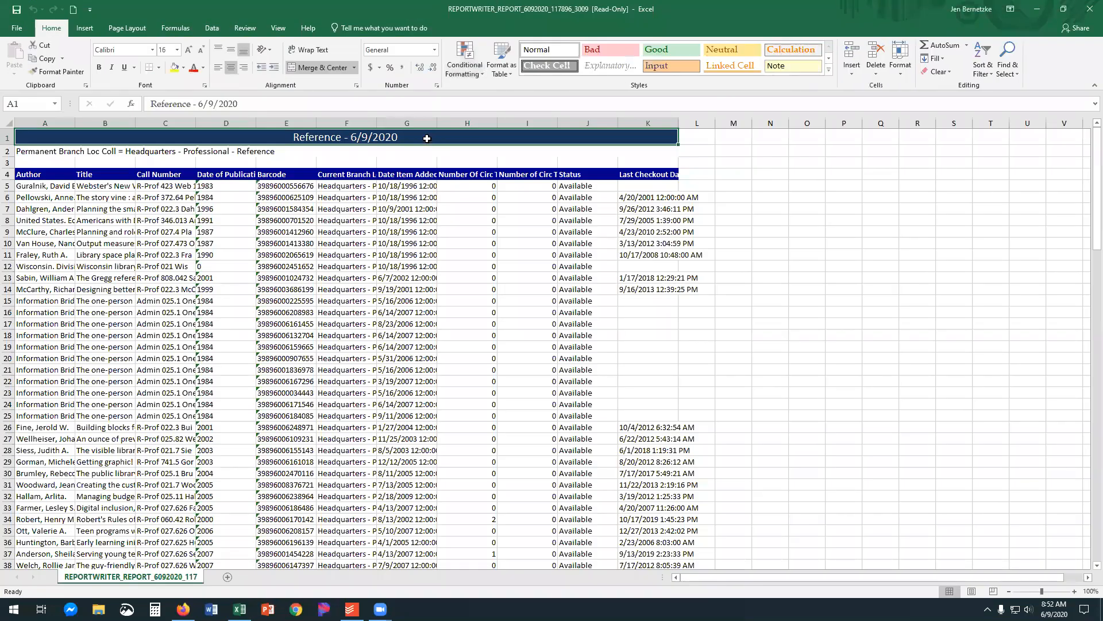
# Delete rows 1 to 3 above the column headings in the report worksheet.
pyautogui.click(8, 136)
pyautogui.moveTo(8, 135); pyautogui.dragTo(7, 163)
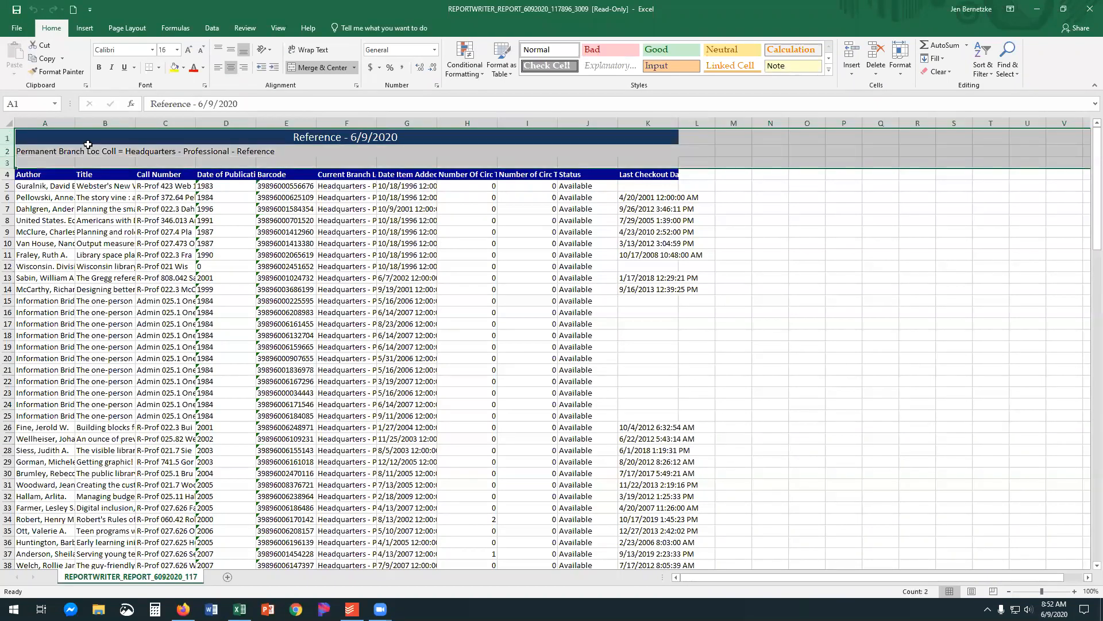
pyautogui.rightClick(137, 148)
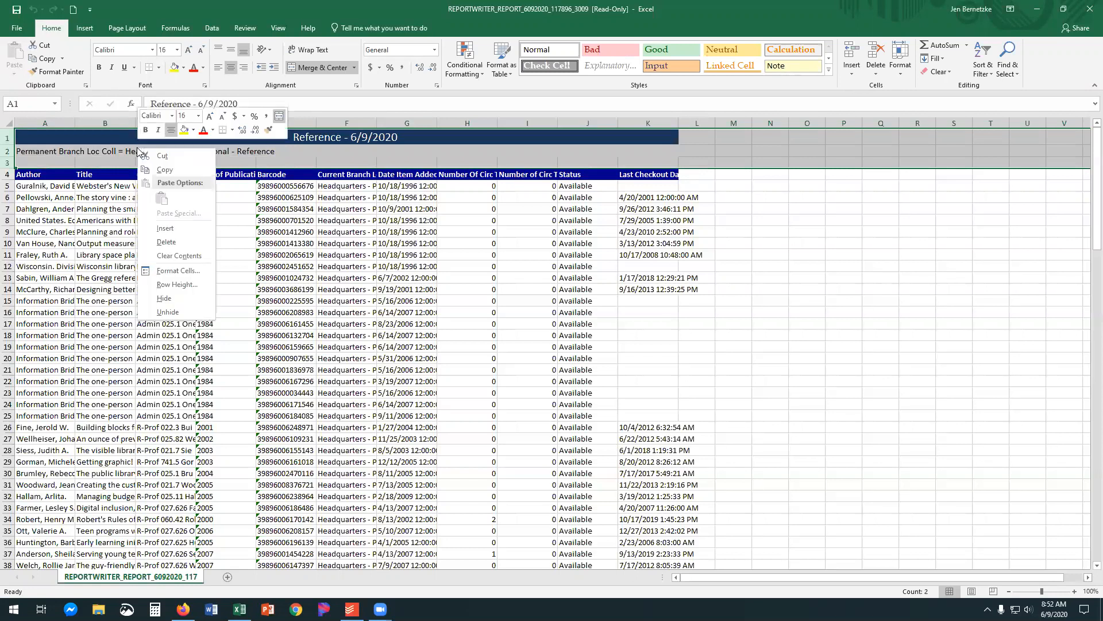
pyautogui.click(175, 240)
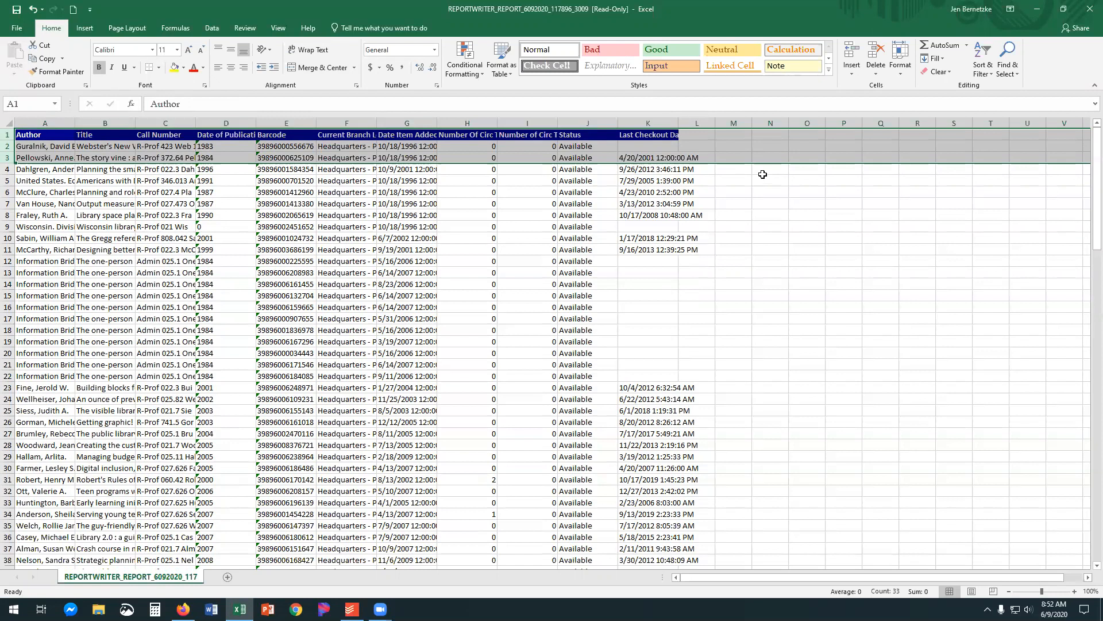
# Widen column K so the full Last Checkout Date heading fits.
pyautogui.click(775, 189)
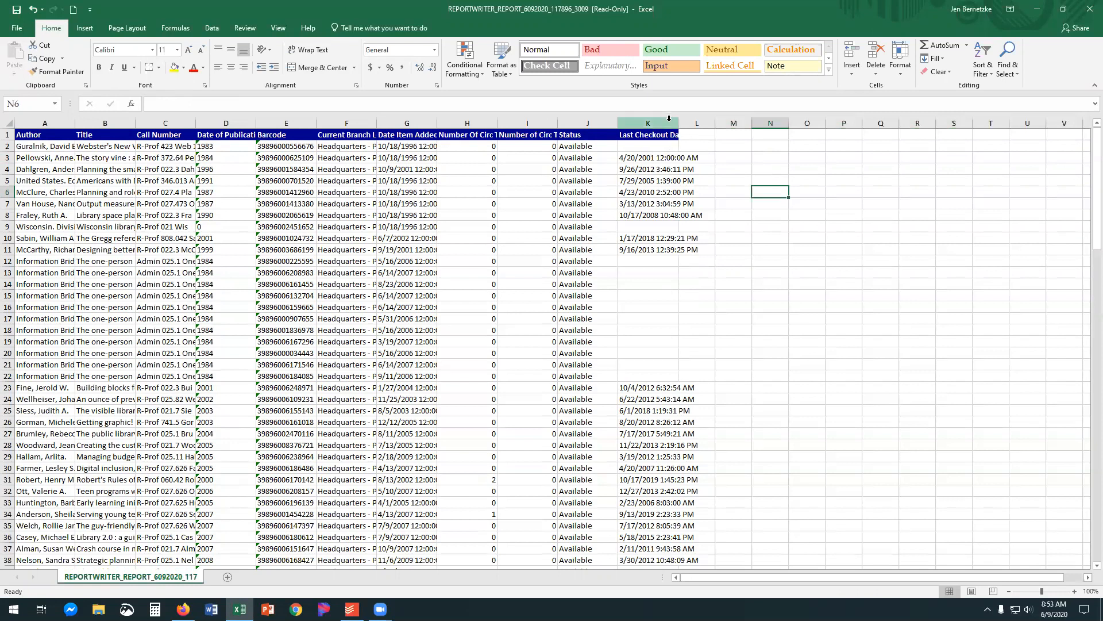
pyautogui.click(669, 118)
pyautogui.moveTo(679, 123); pyautogui.dragTo(712, 124)
pyautogui.click(758, 213)
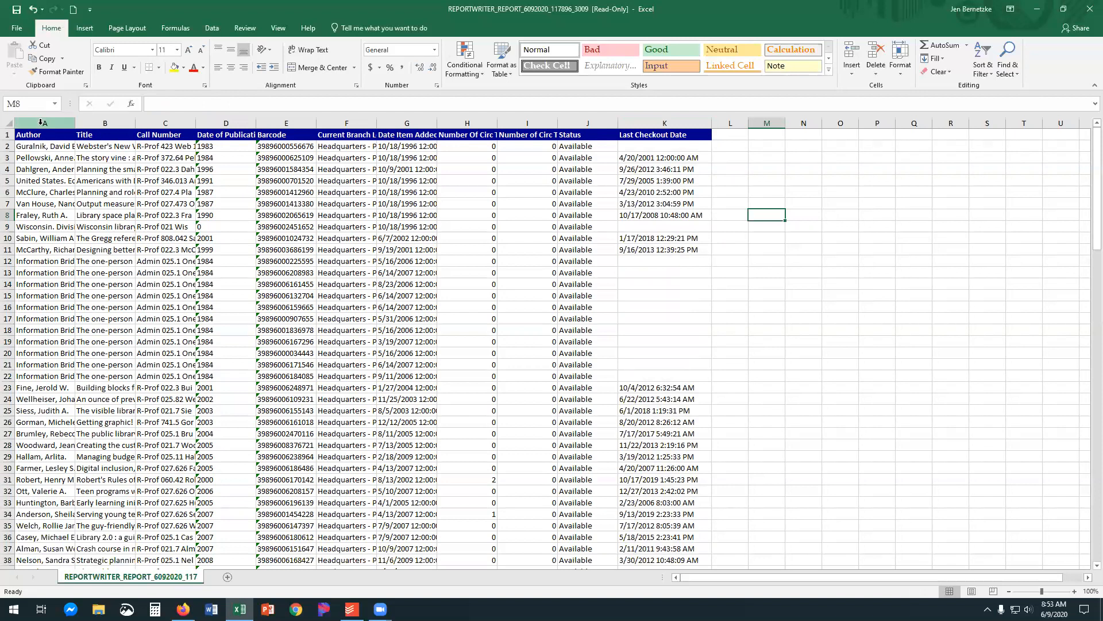
# Sort columns A through K by Last Checkout Date, A to Z, with headers, treating anything that looks like a number as a number.
pyautogui.moveTo(39, 120); pyautogui.dragTo(661, 122)
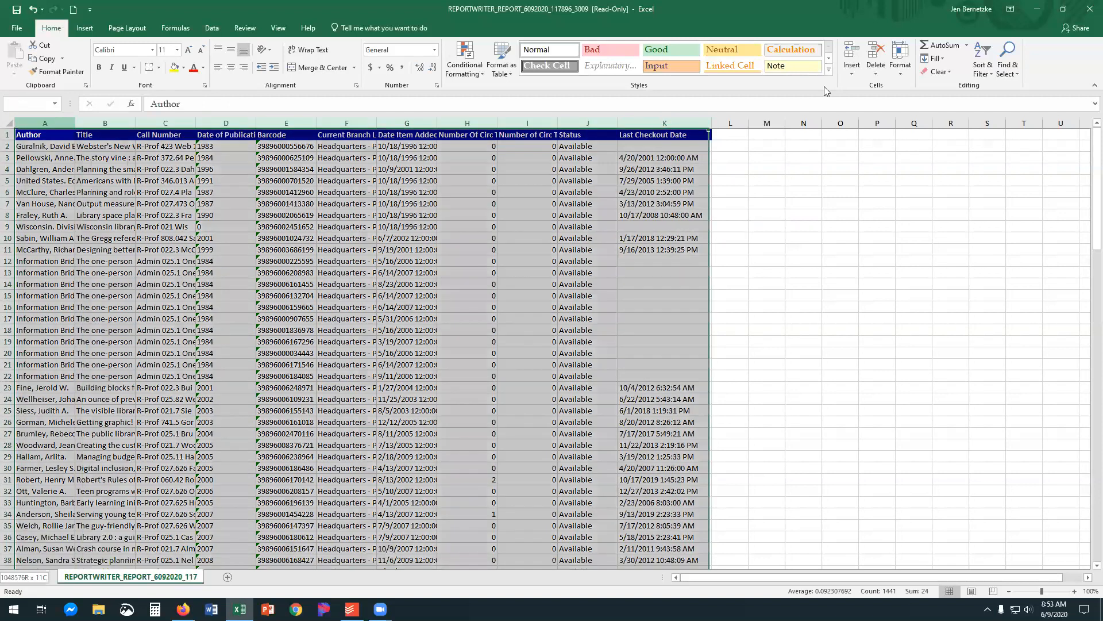
pyautogui.click(978, 58)
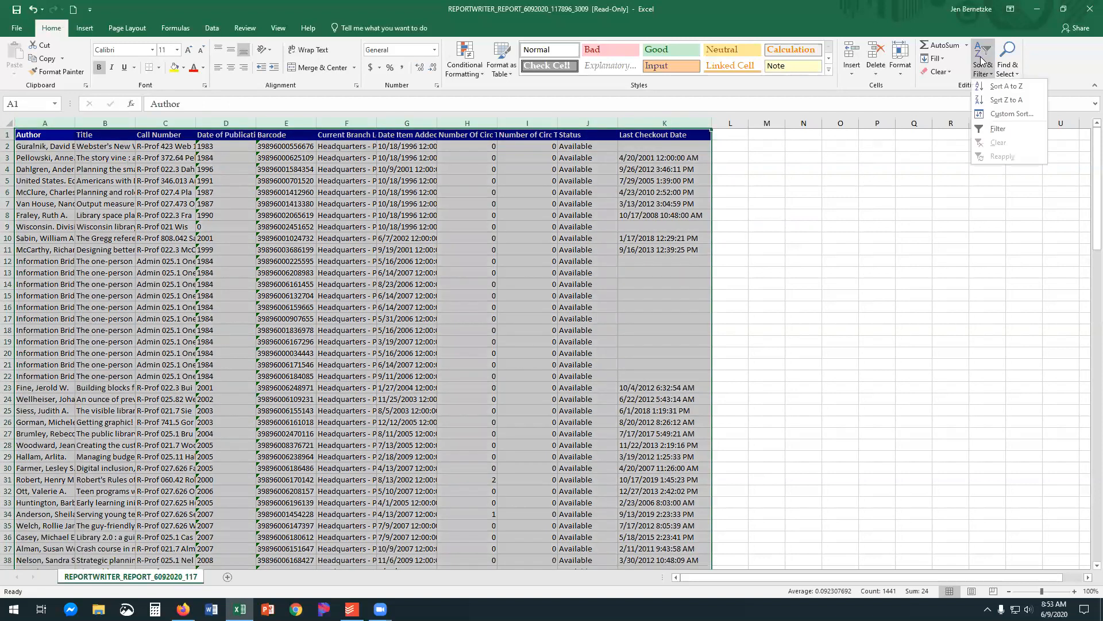
pyautogui.click(996, 114)
pyautogui.click(641, 296)
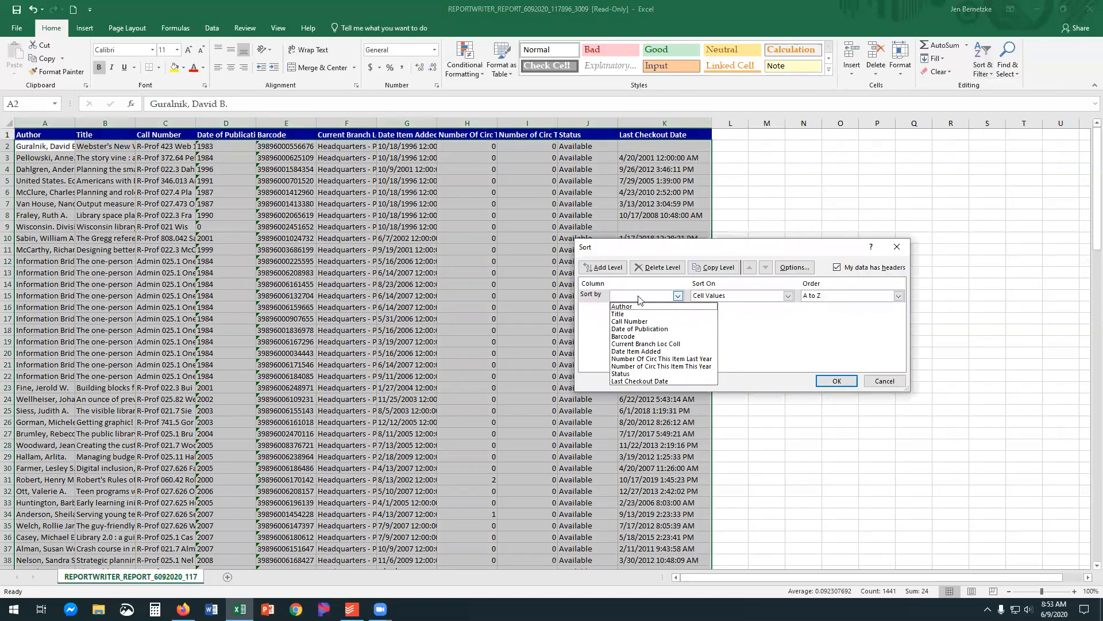
pyautogui.click(665, 380)
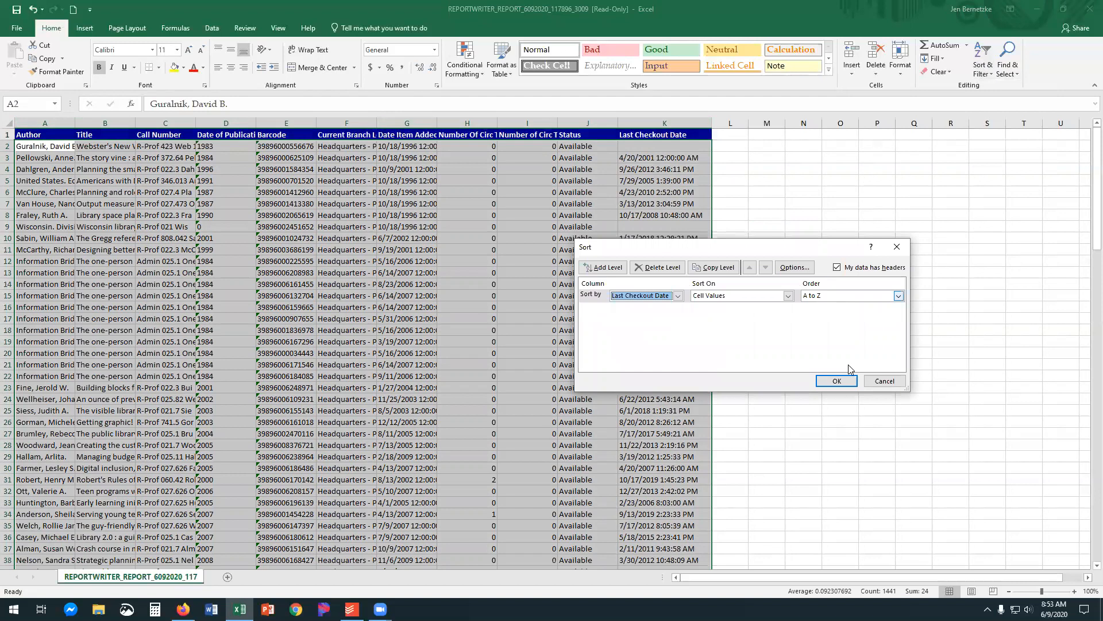
pyautogui.click(835, 383)
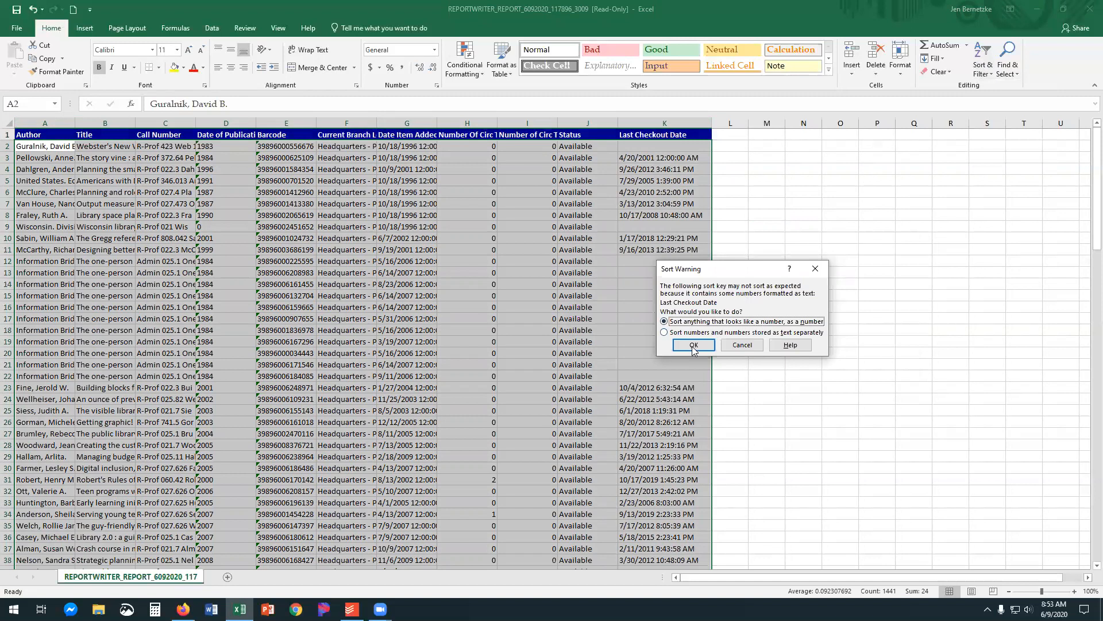
pyautogui.click(693, 346)
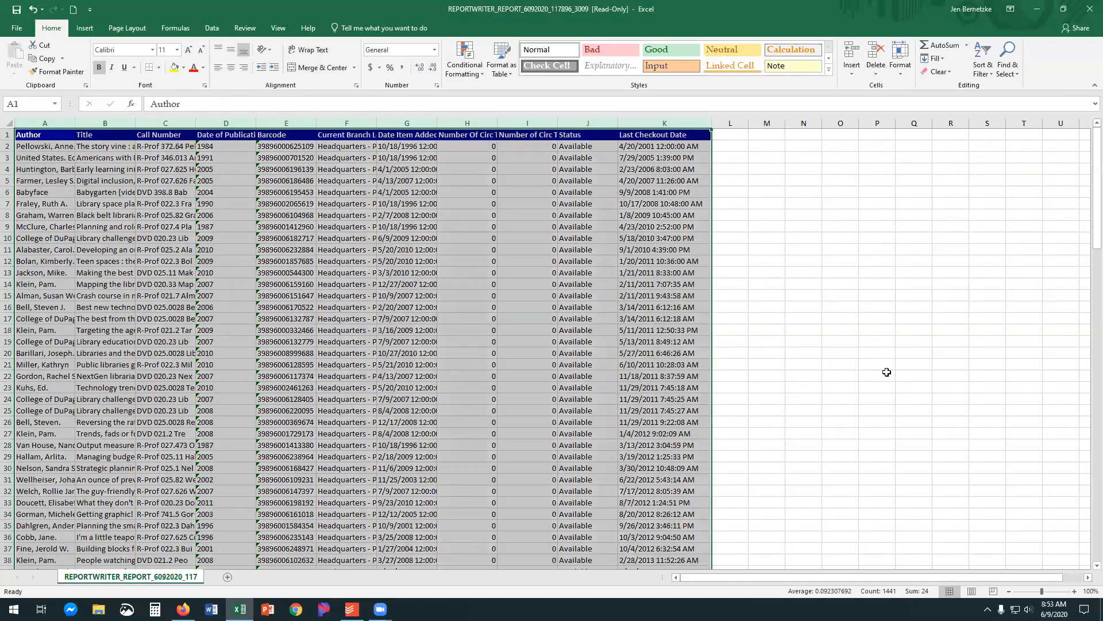
pyautogui.click(738, 312)
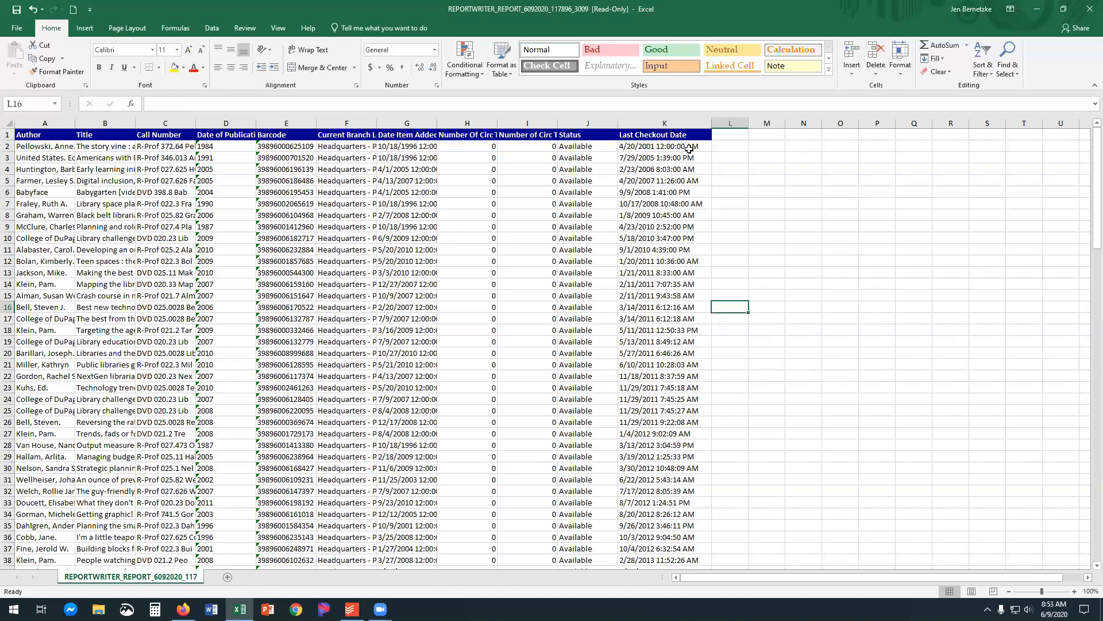
# Review the sorted Last Checkout Date column and select its blank cells from K89 to K131.
pyautogui.scroll(-1, 687, 168)
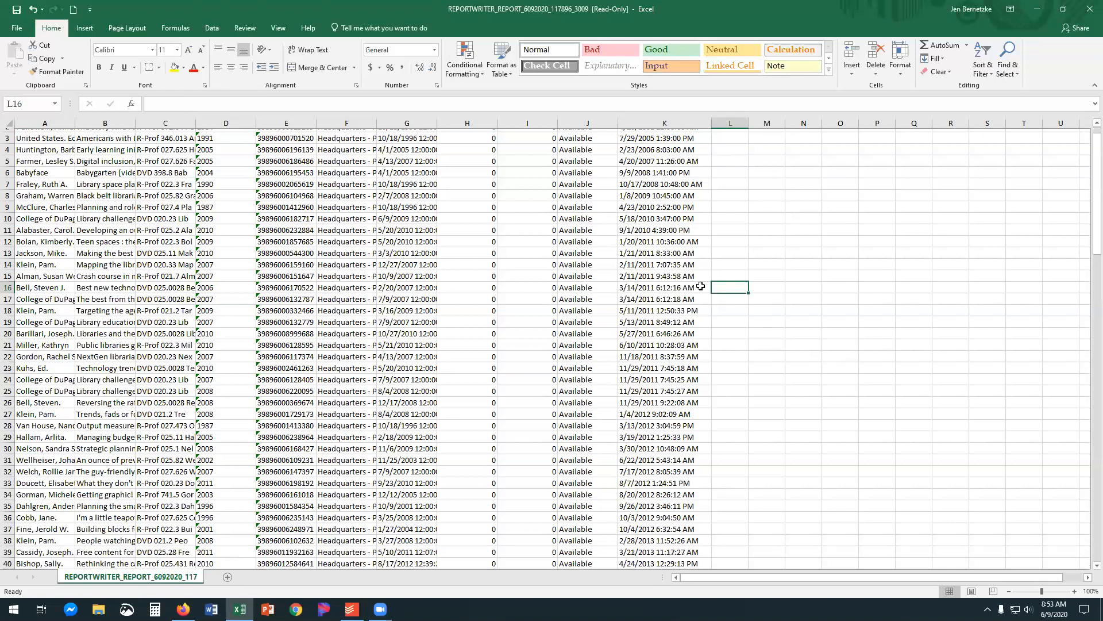
pyautogui.scroll(-8, 701, 286)
pyautogui.scroll(-15, 681, 322)
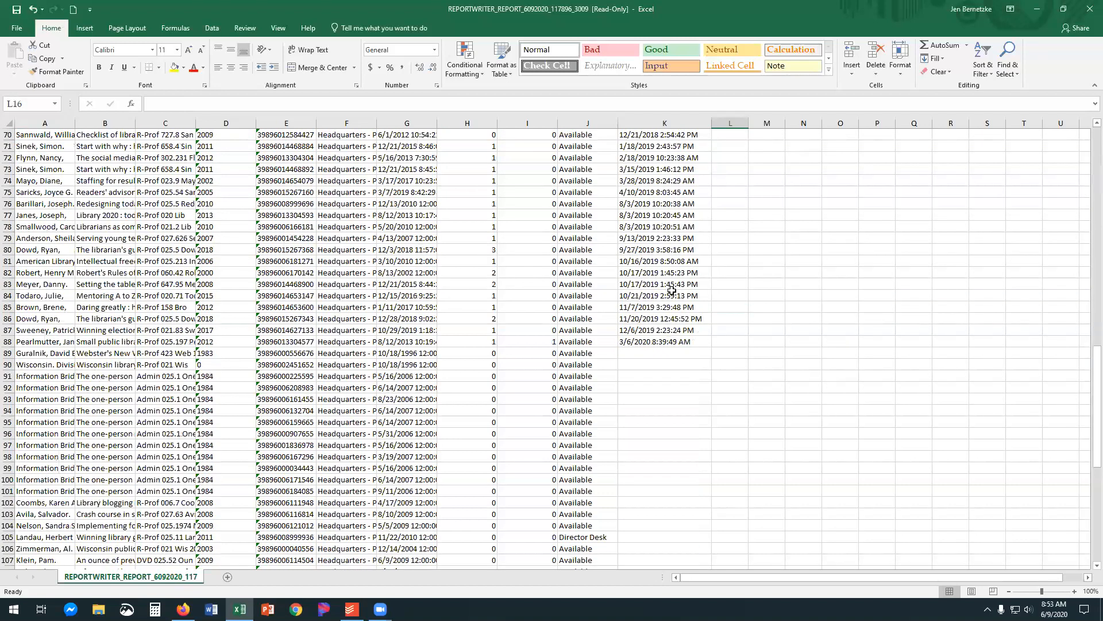
pyautogui.scroll(-3, 671, 290)
pyautogui.moveTo(661, 249); pyautogui.dragTo(701, 408)
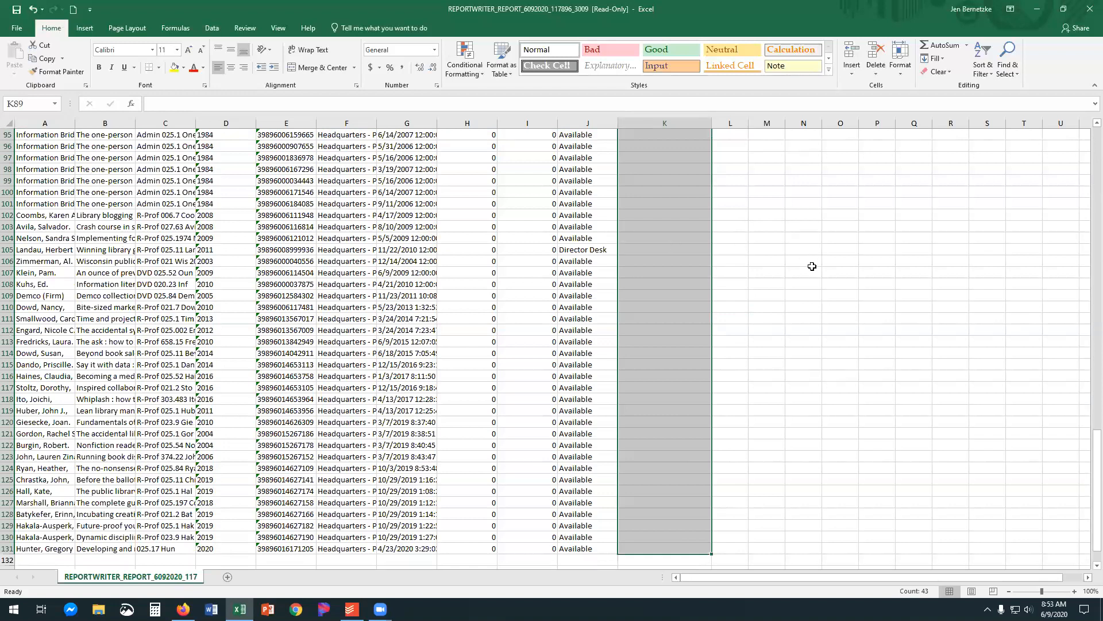
# Examine the Date Item Added values of the items without a checkout date, and return to the start of the list.
pyautogui.scroll(5, 812, 266)
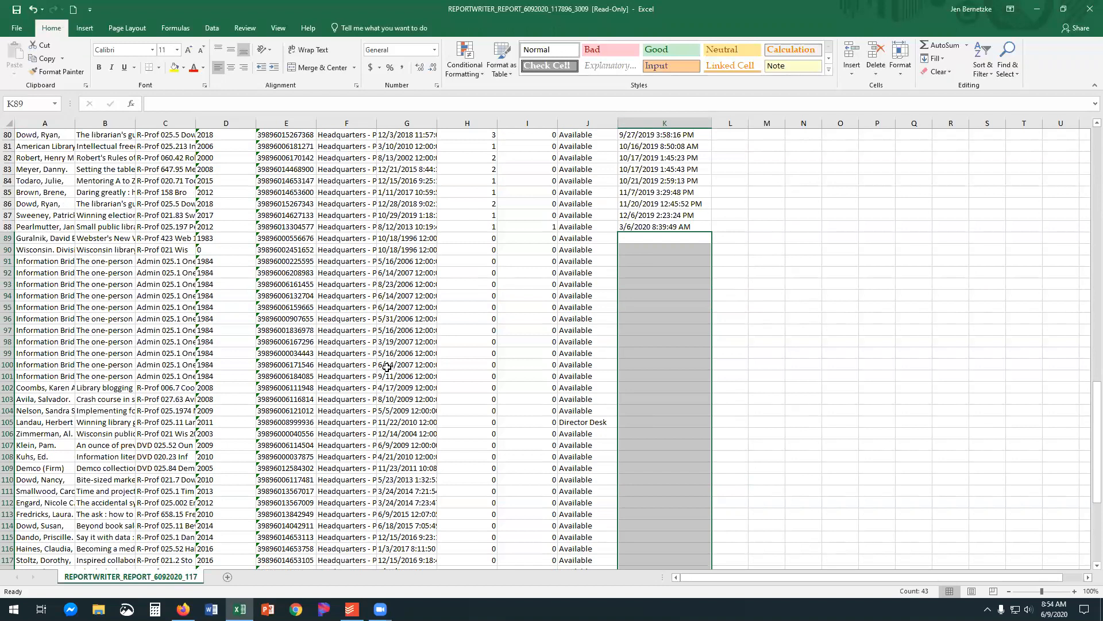
pyautogui.scroll(-1, 405, 385)
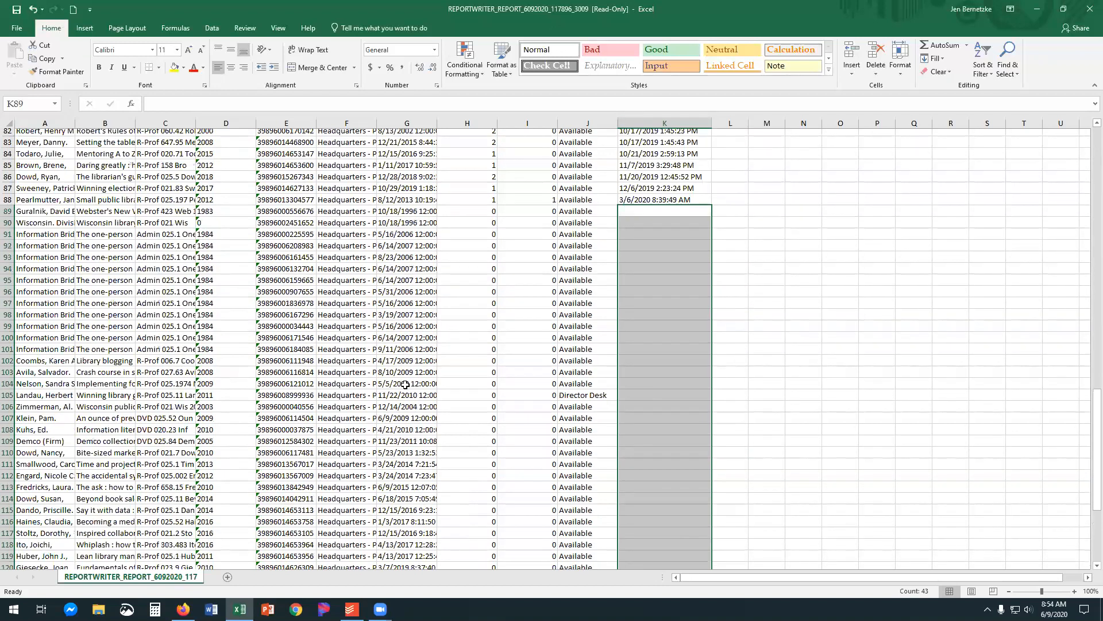
pyautogui.scroll(-1, 405, 384)
pyautogui.scroll(-3, 405, 385)
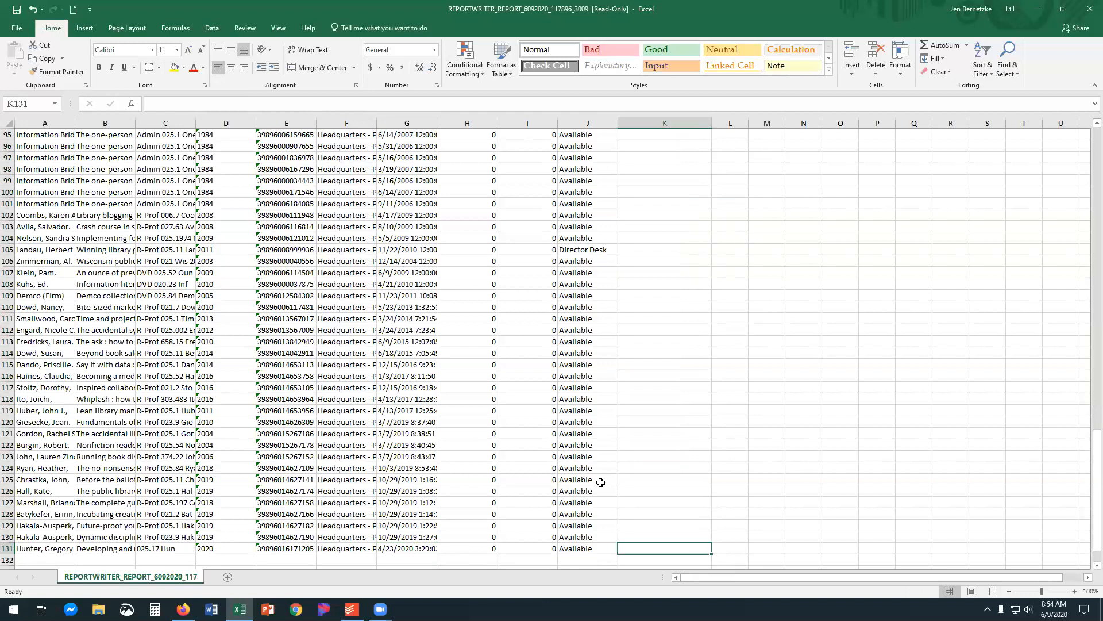
pyautogui.scroll(5, 598, 480)
pyautogui.scroll(6, 580, 431)
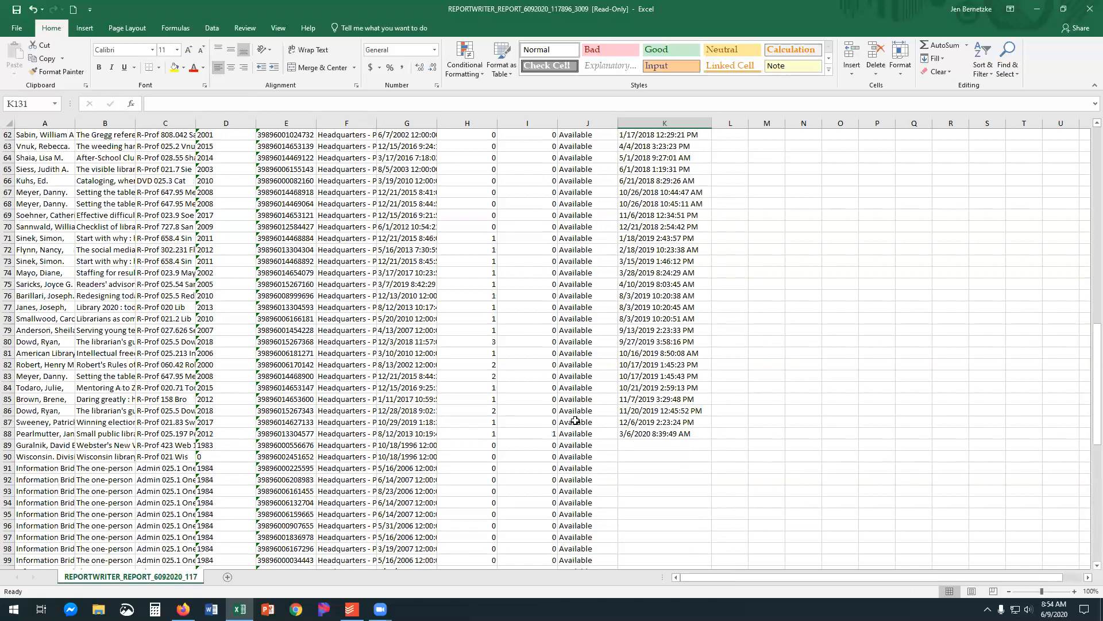
pyautogui.scroll(12, 575, 420)
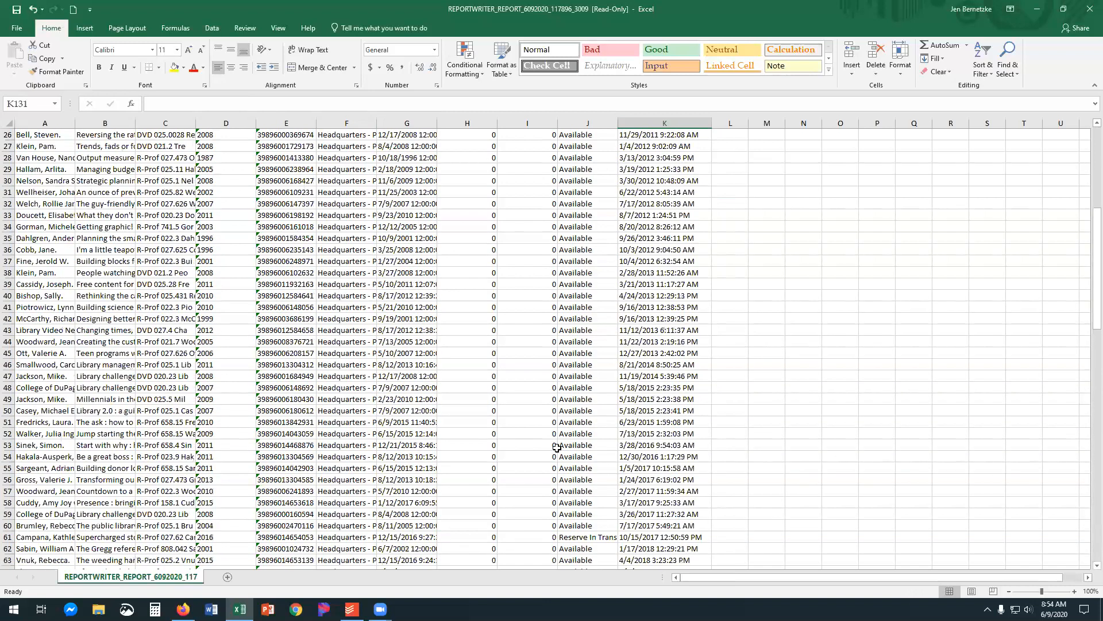
pyautogui.scroll(8, 557, 447)
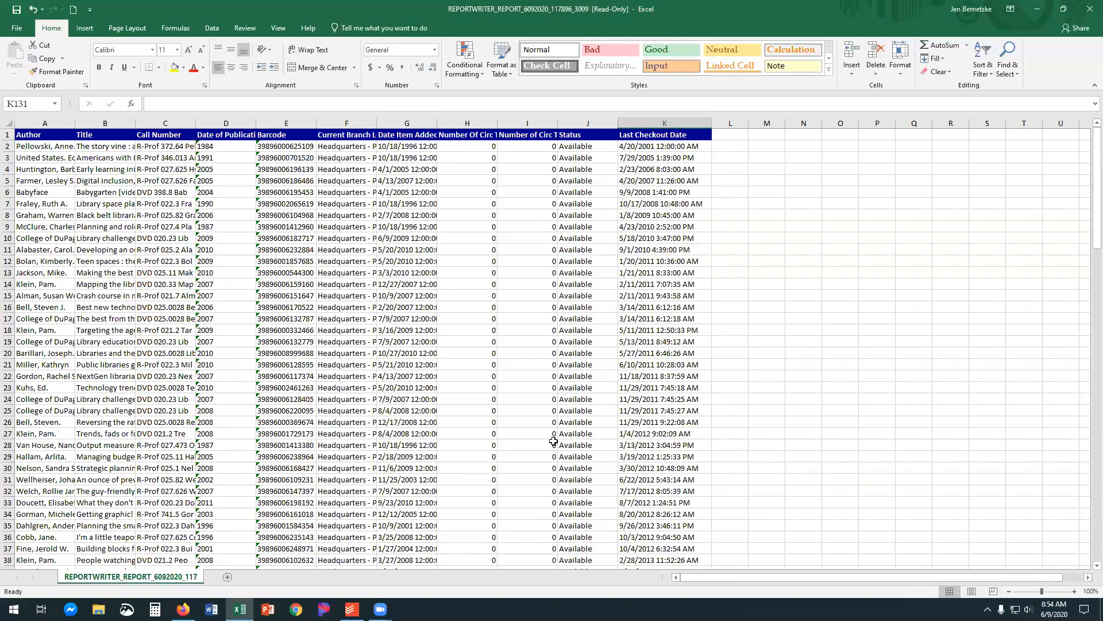